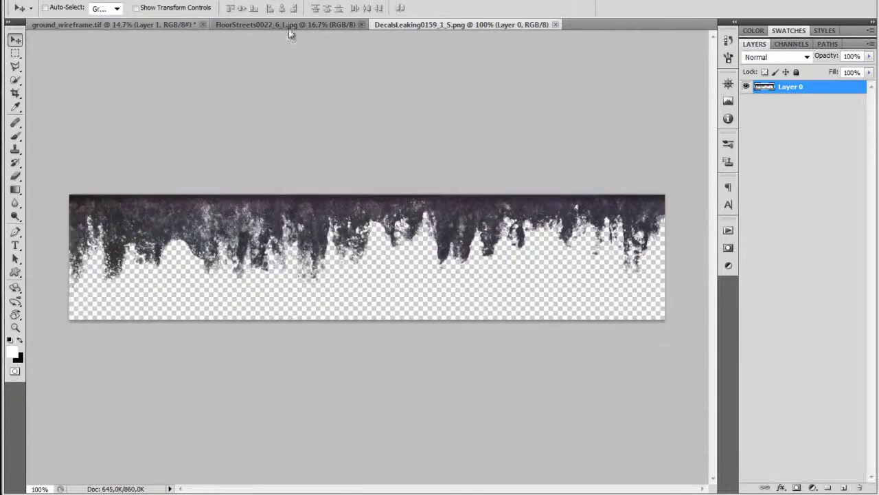
Step: Bring the leaking decal into ground_wireframe.tif, move it near the top of the cobblestones and rotate it to run vertically
drag(154, 27, 415, 176)
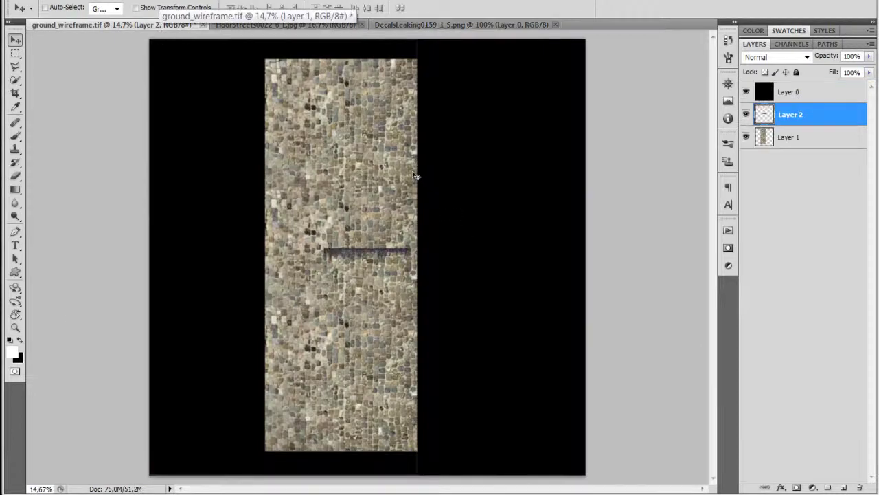
drag(366, 257, 366, 96)
key(ctrl+t)
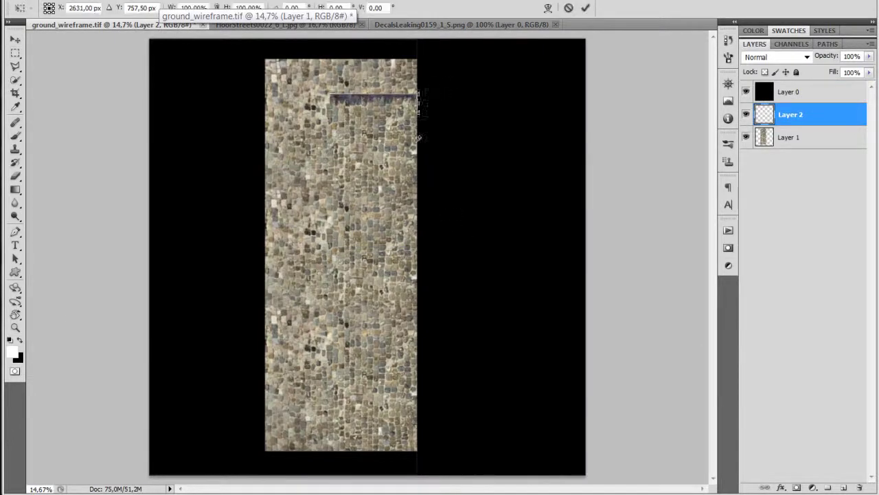
drag(435, 95, 408, 146)
key(Return)
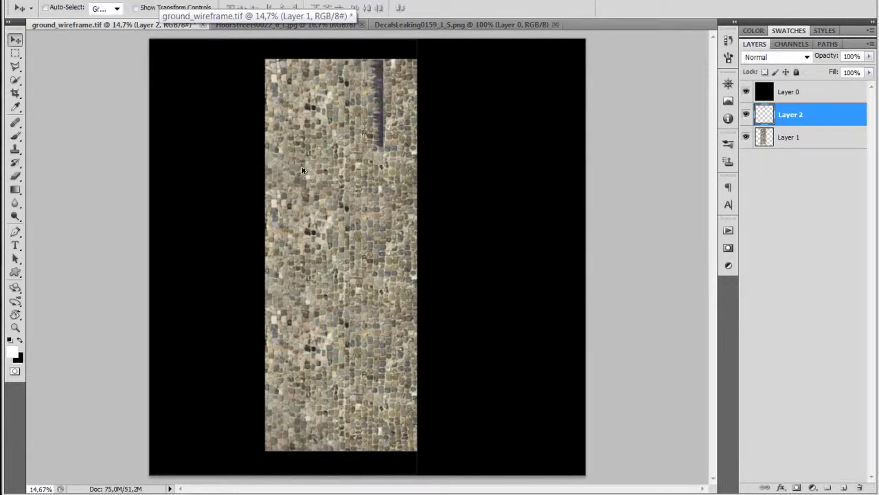
Step: Move the vertical decal against the right edge of the cobblestone texture, starting at its upper end
key(ctrl+1)
drag(390, 96, 293, 440)
drag(440, 101, 390, 307)
alt+scroll(407, 156, down, 3)
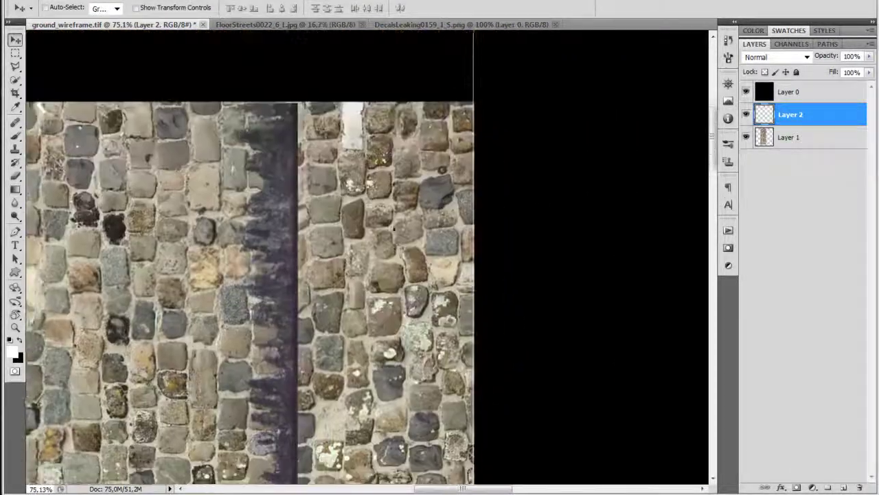
drag(268, 183, 440, 183)
drag(487, 273, 480, 238)
alt+scroll(471, 151, down, 3)
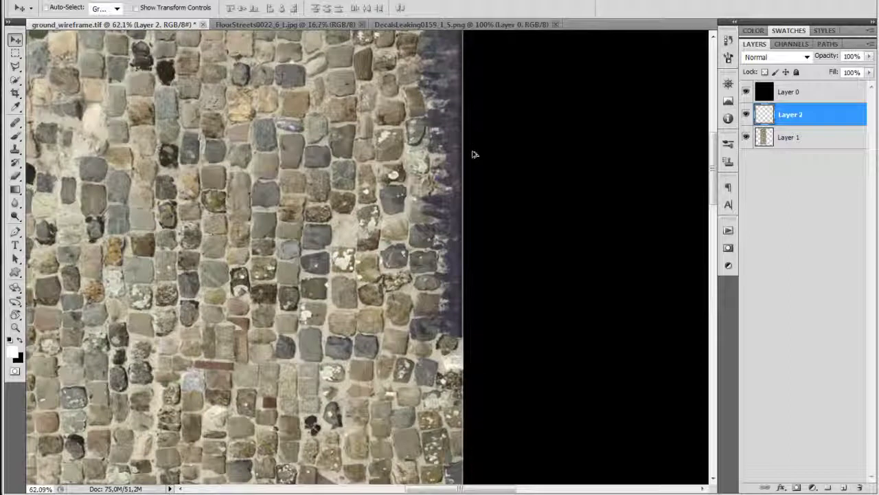
drag(473, 154, 466, 194)
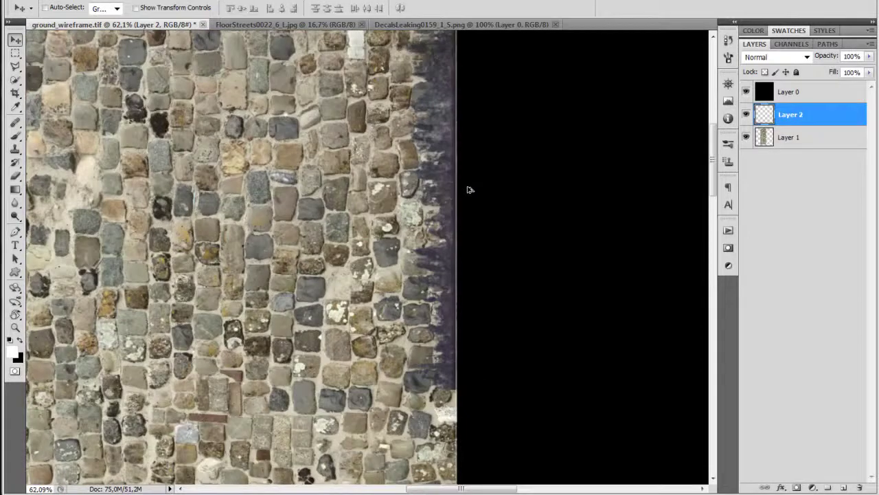
Step: Try the Multiply and Overlay blend modes on the decal layer and set it to Hard Light
drag(832, 55, 854, 62)
click(797, 59)
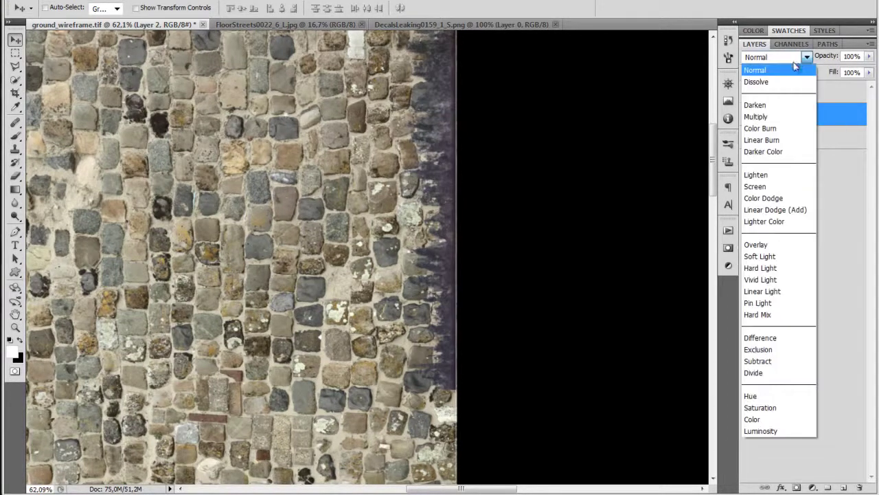
click(775, 116)
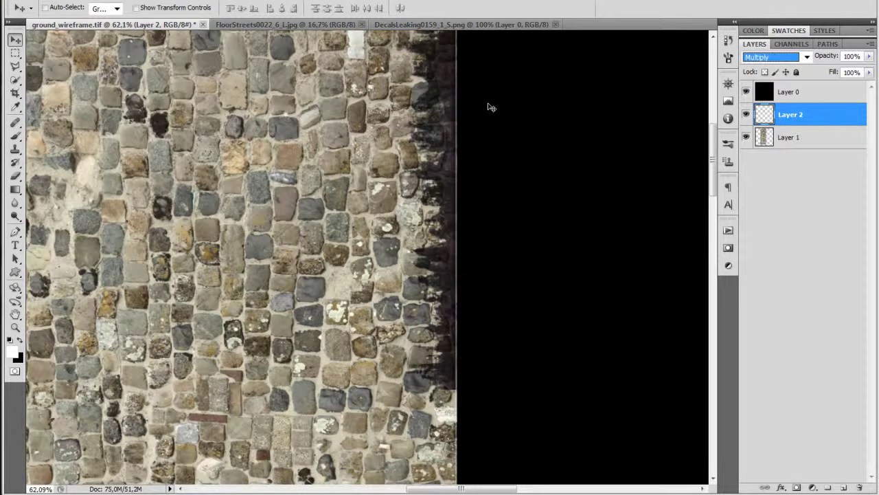
mouse_move(475, 81)
mouse_down()
mouse_move(486, 174)
mouse_move(489, 86)
mouse_up()
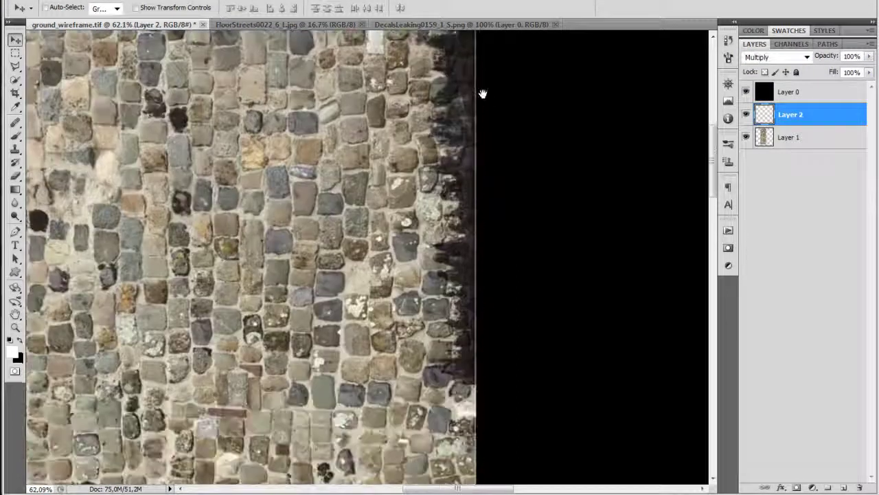
click(792, 59)
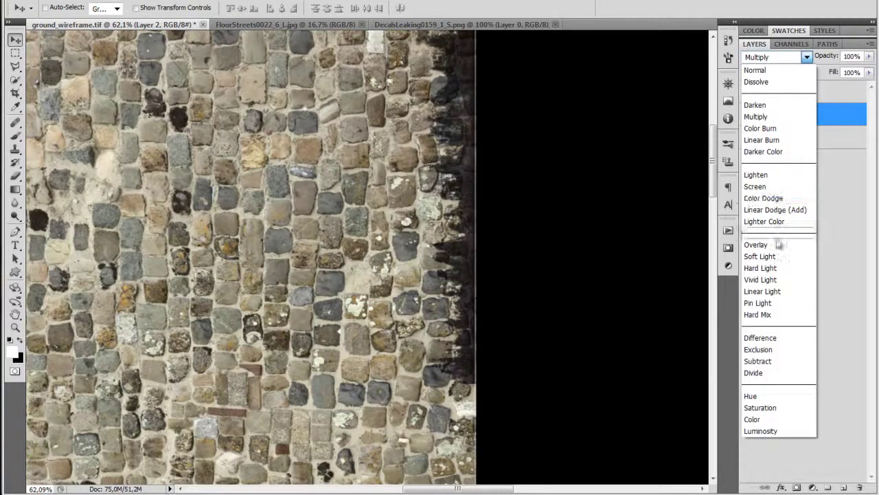
click(776, 243)
click(790, 57)
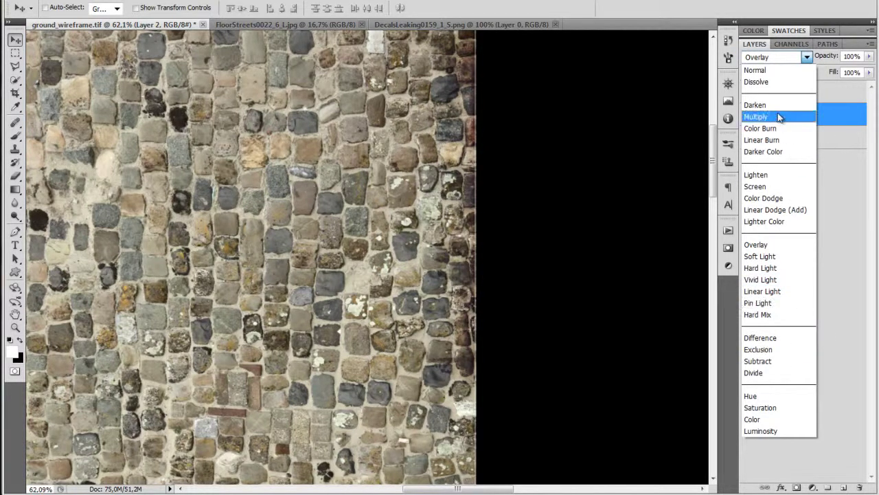
click(759, 117)
click(780, 60)
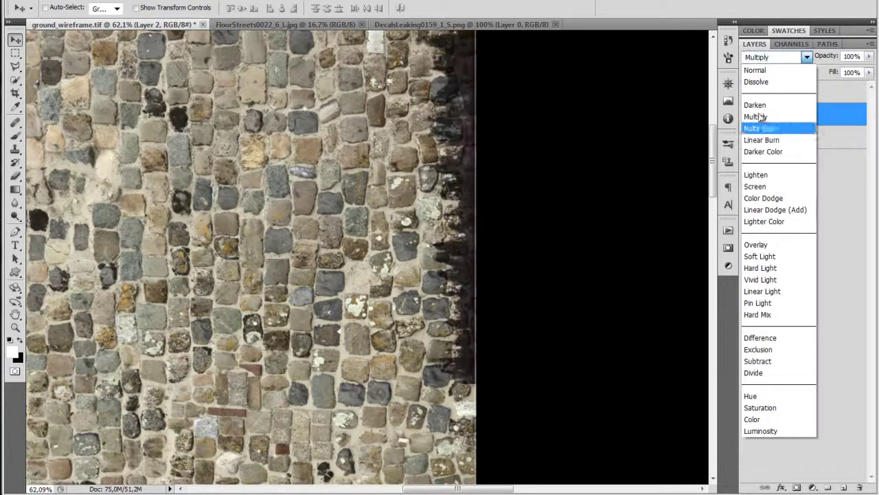
click(765, 269)
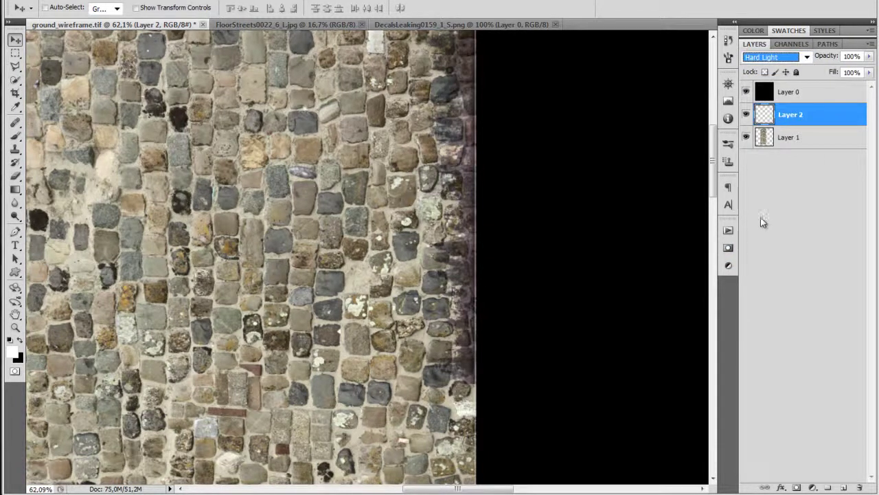
Step: Compare the decal layer in Multiply and Hard Light at several zoom levels, ending on Hard Light
key(shift+alt+m)
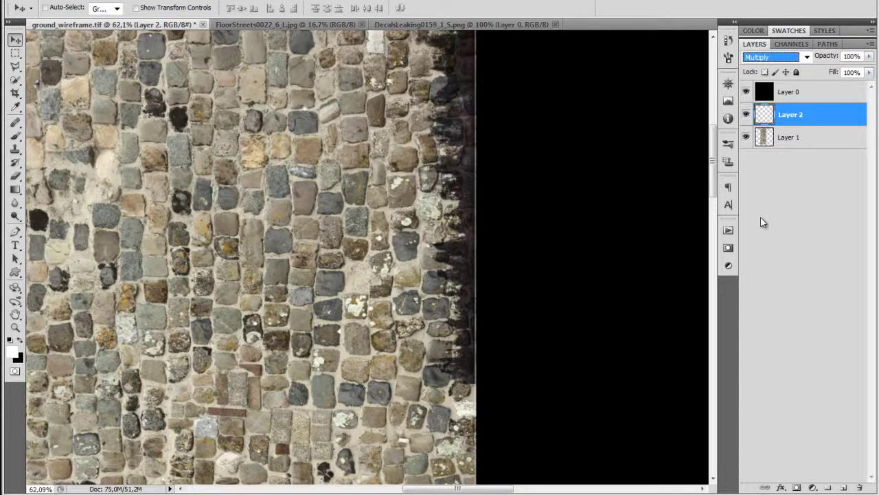
key(ctrl+z)
key(ctrl+z)
key(ctrl+z)
key(ctrl+minus)
key(ctrl+minus)
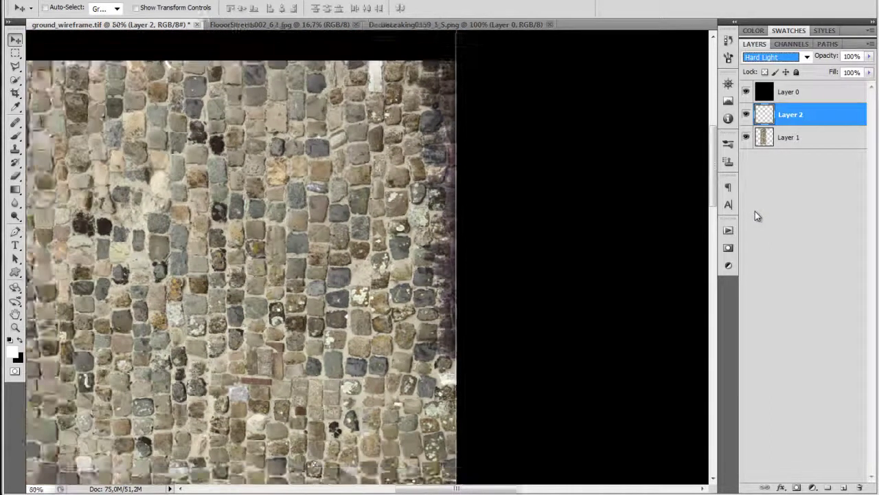
key(shift+alt+m)
key(ctrl+minus)
key(shift+alt+h)
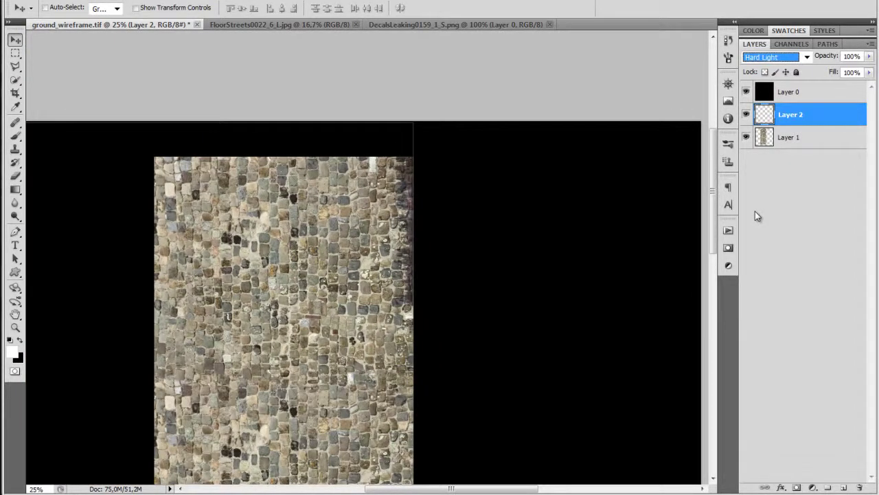
key(shift+alt+m)
key(ctrl+plus)
key(ctrl+plus)
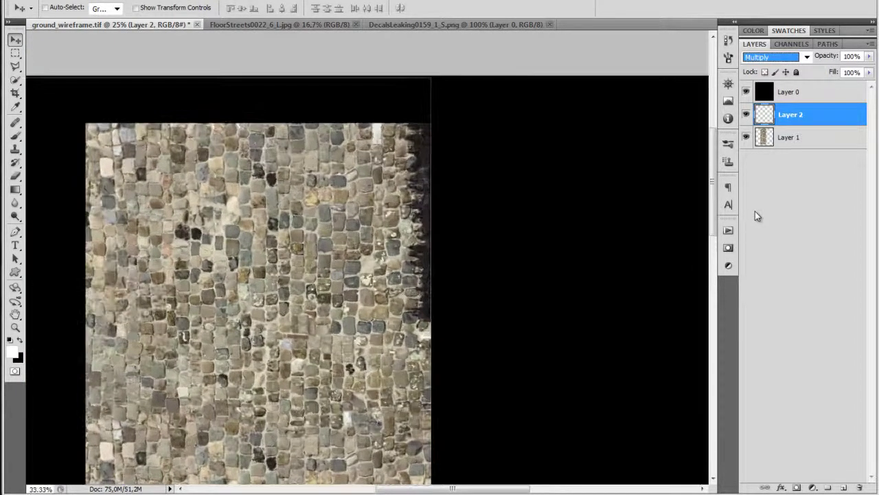
key(shift+alt+h)
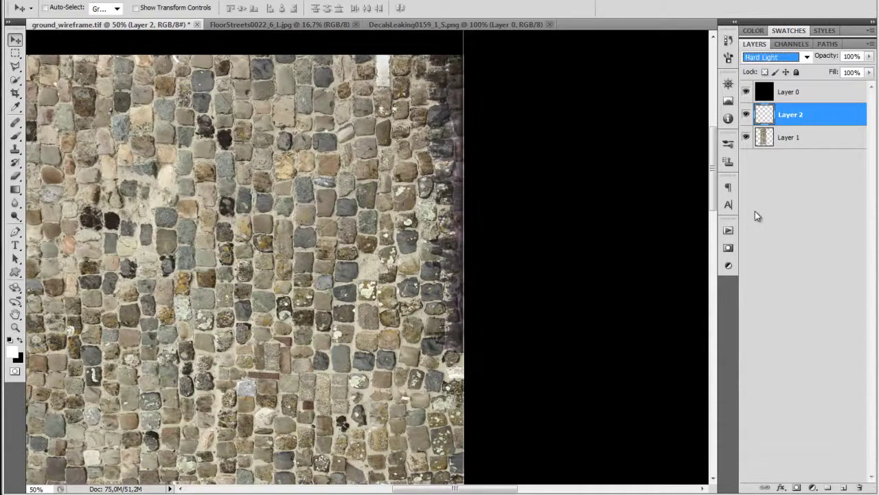
Step: Duplicate the decal further down the cobblestones' right edge, align the copy and merge it with the original decal layer
scroll(526, 212, down, 5)
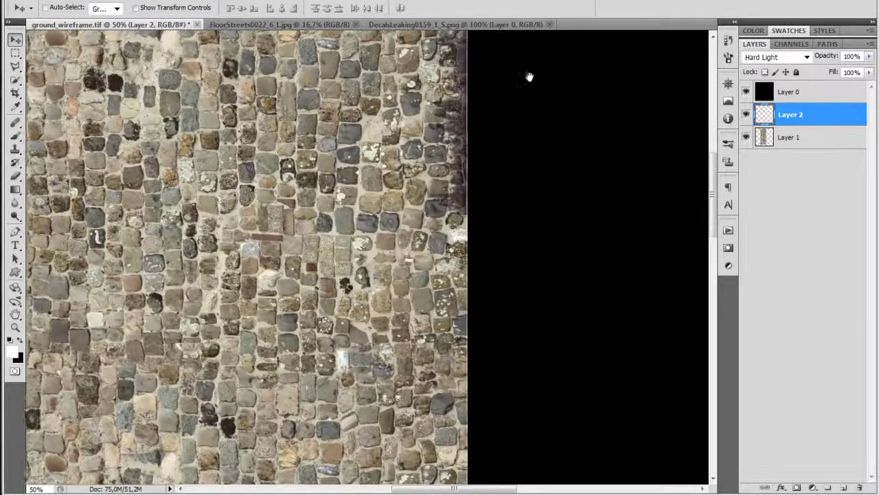
drag(463, 68, 466, 368)
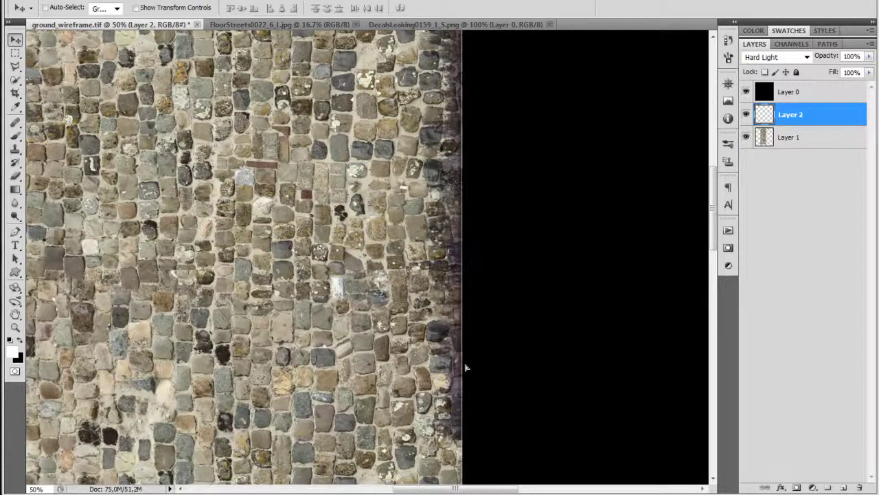
key(ctrl+j)
key(e)
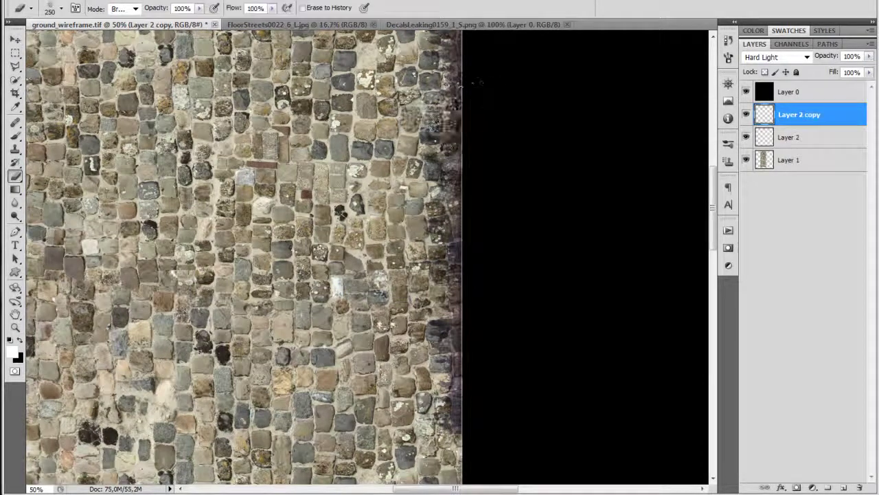
key(v)
drag(451, 236, 446, 228)
key(ctrl+e)
Step: Duplicate the merged decal strip and place the copy below it along the cobblestones' right edge
key(ctrl+minus)
key(ctrl+minus)
key(ctrl+minus)
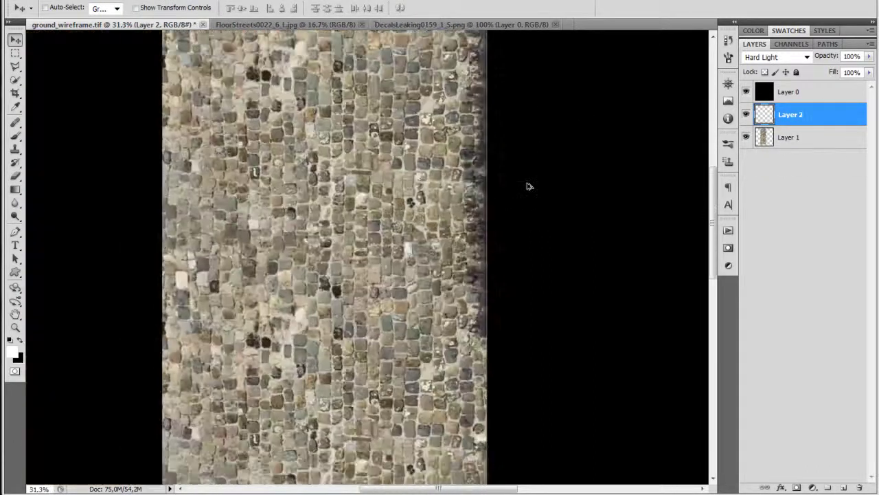
alt+scroll(527, 184, down, 3)
alt+scroll(527, 184, up, 1)
alt+drag(412, 167, 410, 318)
key(ctrl+j)
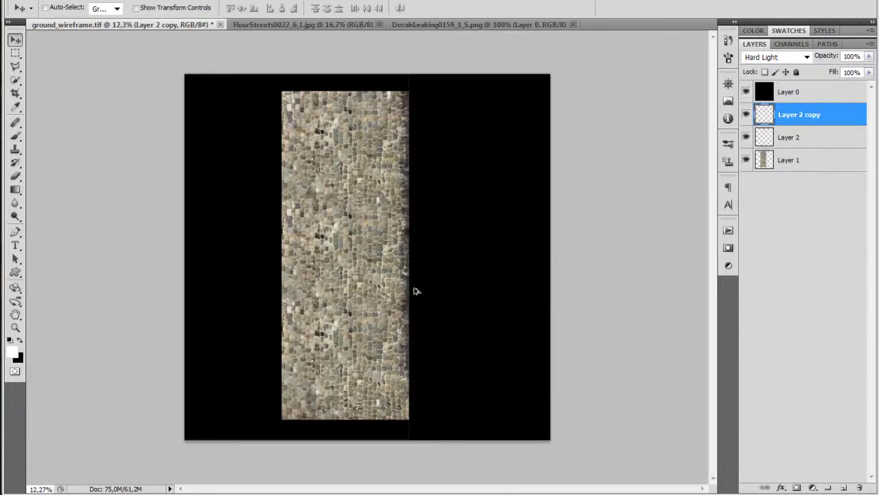
key(e)
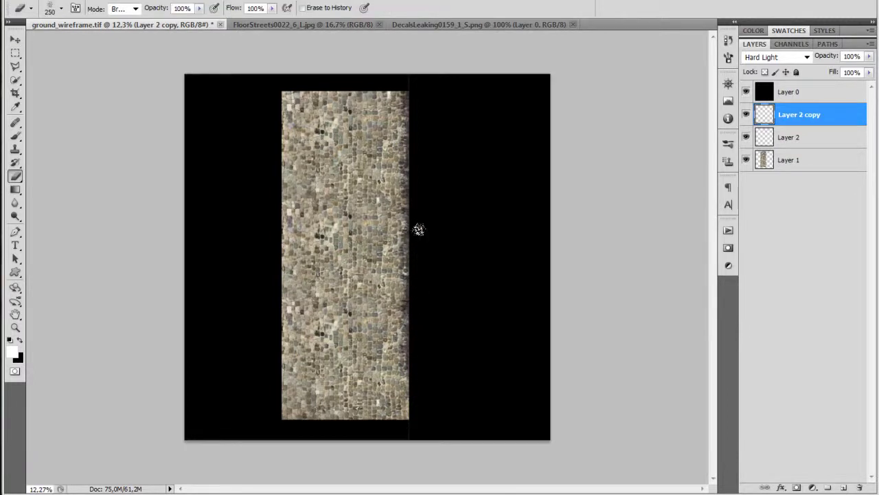
Step: Add another copy of the decal strip to extend the dark edge down to the lower end of the cobblestones
key(v)
key(e)
mouse_move(416, 284)
mouse_down()
mouse_move(418, 336)
mouse_move(403, 327)
mouse_move(405, 351)
mouse_move(412, 337)
mouse_up()
key(ctrl+j)
key(e)
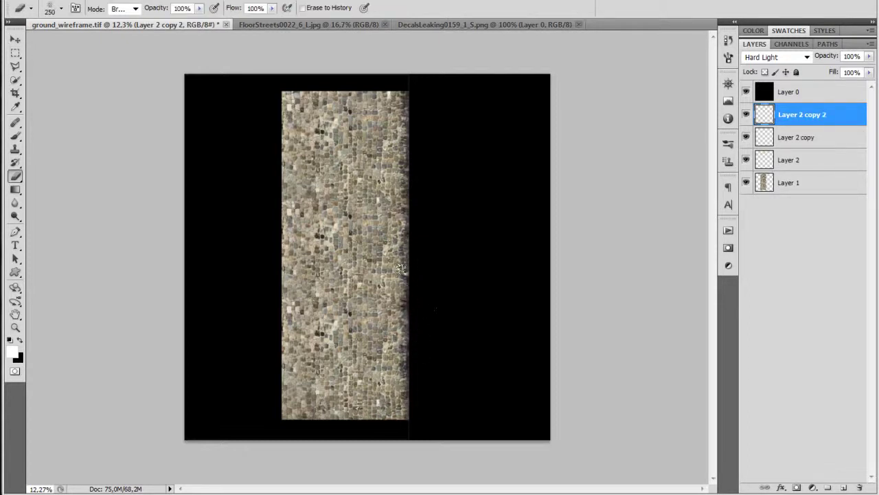
Step: Merge Layer 2 and its two copies into a single decal layer
key(v)
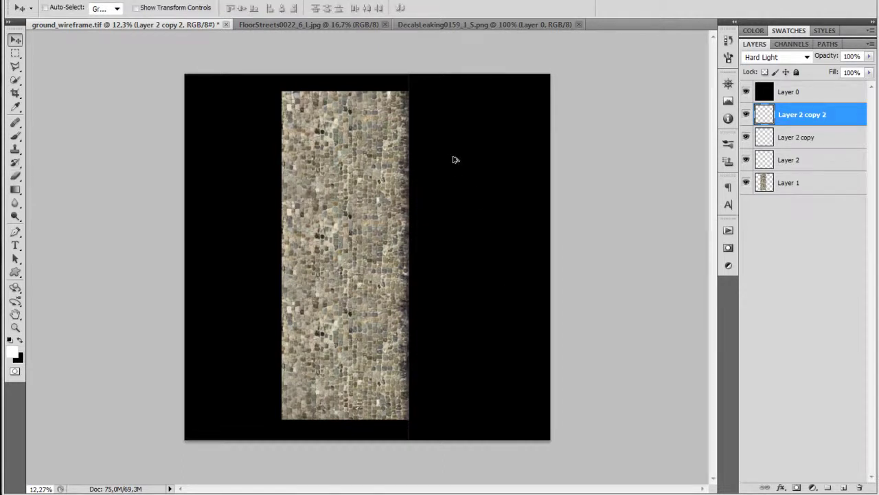
key(ctrl+1)
key(ctrl+minus)
key(ctrl+minus)
key(ctrl+minus)
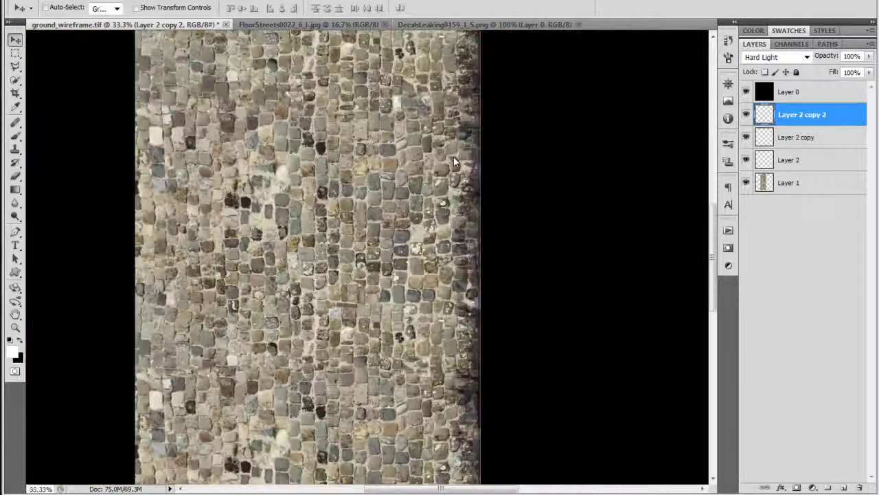
key(ctrl+minus)
shift+click(790, 159)
key(ctrl+e)
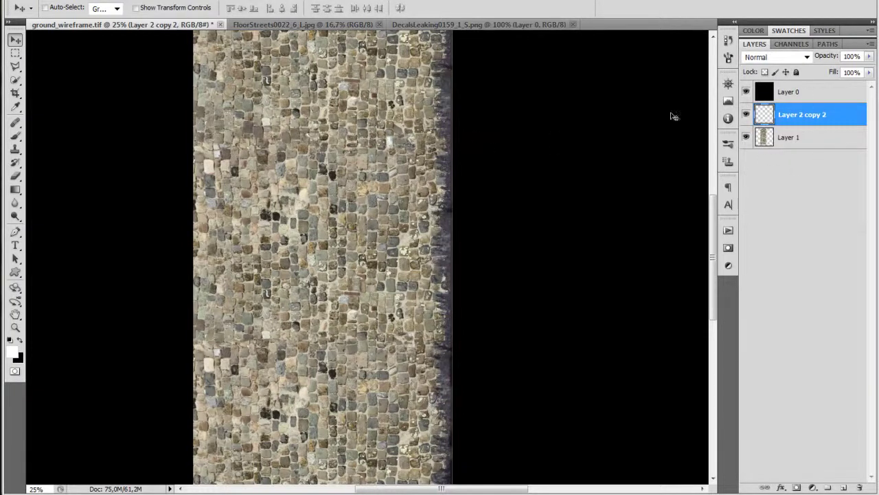
Step: Set the merged decal layer's blend mode to Multiply and inspect the dark edge along the cobblestones
click(790, 57)
click(772, 114)
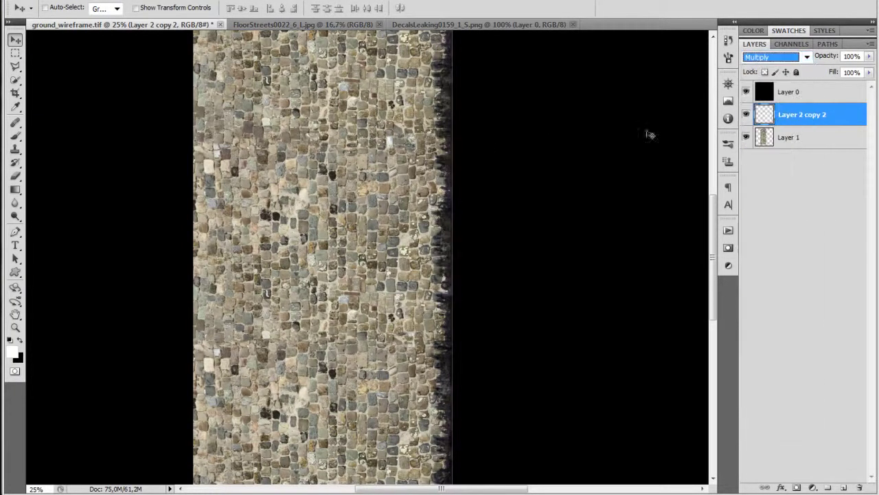
drag(467, 162, 468, 283)
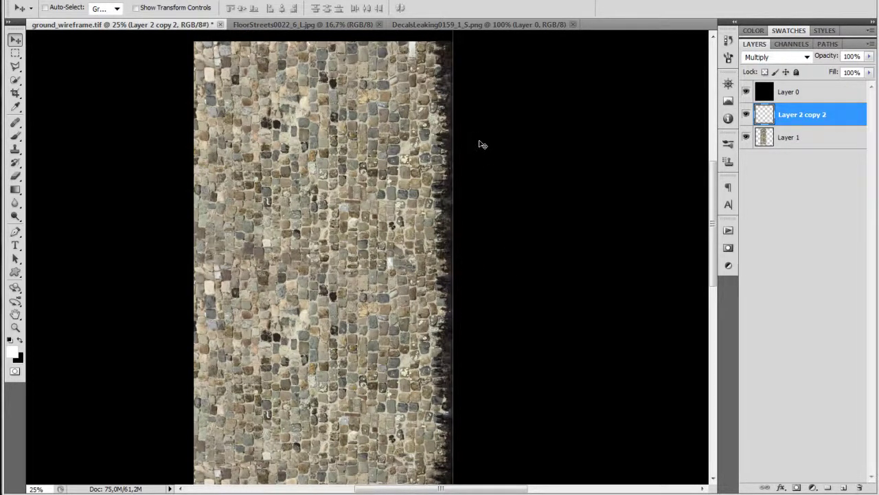
drag(479, 130, 437, 175)
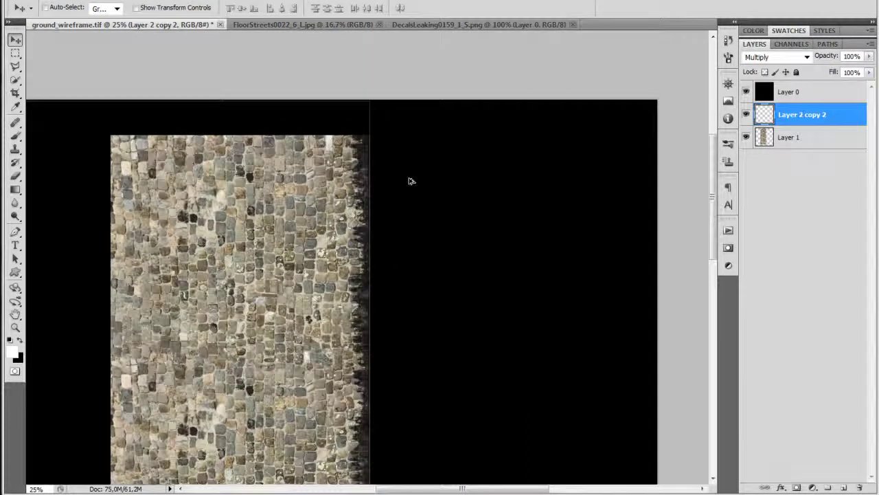
alt+scroll(410, 180, up, 2)
alt+scroll(349, 200, up, 3)
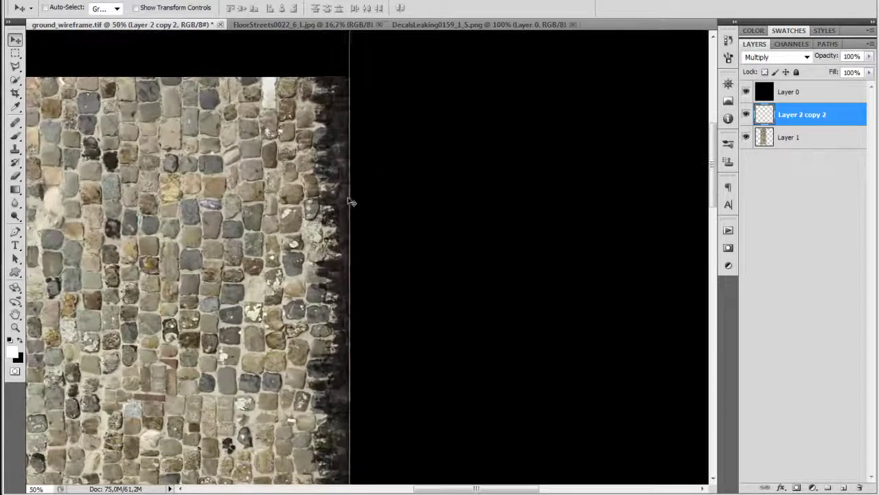
alt+scroll(350, 202, down, 3)
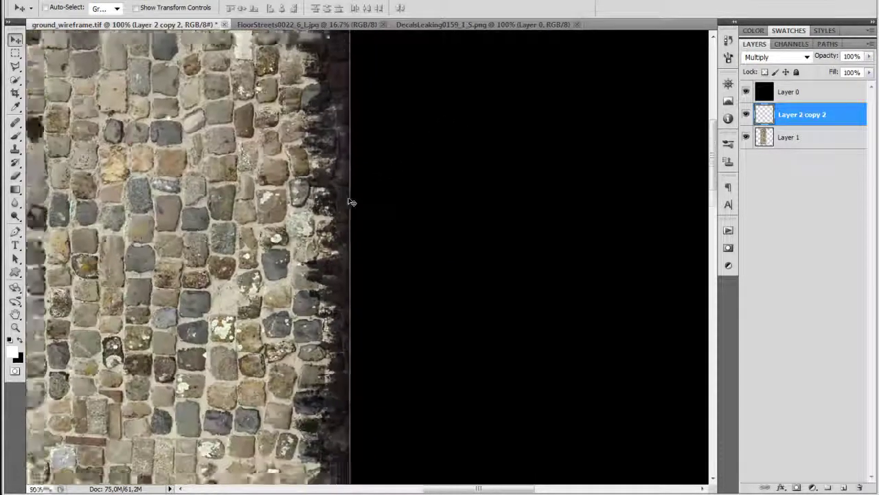
drag(373, 153, 504, 92)
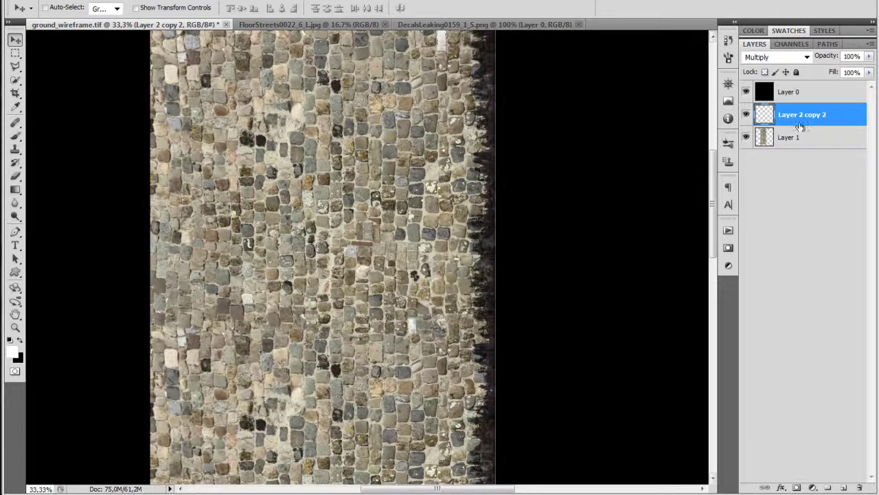
Step: Save a Targa copy of the cobblestone texture as ground in the textures folder
key(ctrl+shift+s)
key(t)
click(403, 340)
click(469, 277)
drag(469, 275, 410, 288)
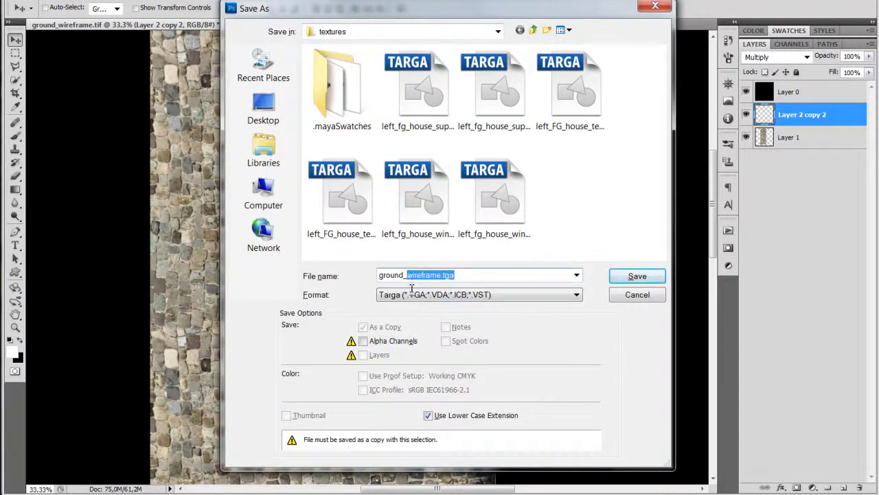
key(BackSpace)
key(Return)
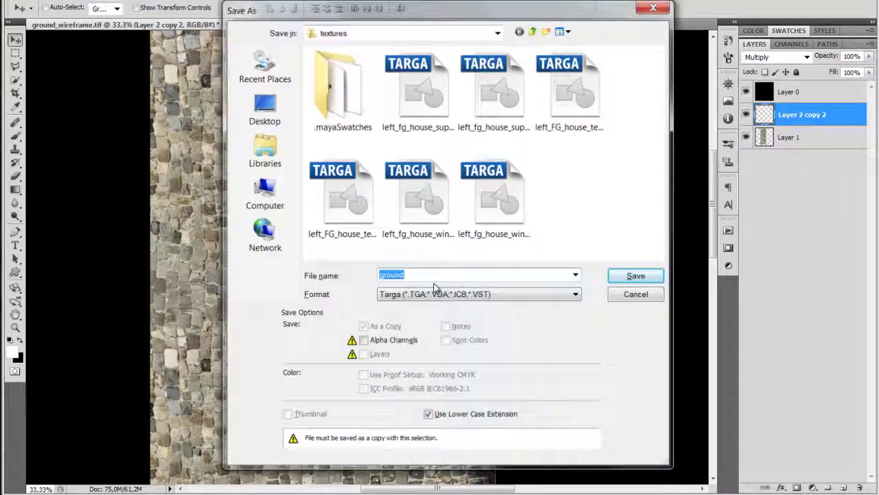
key(Return)
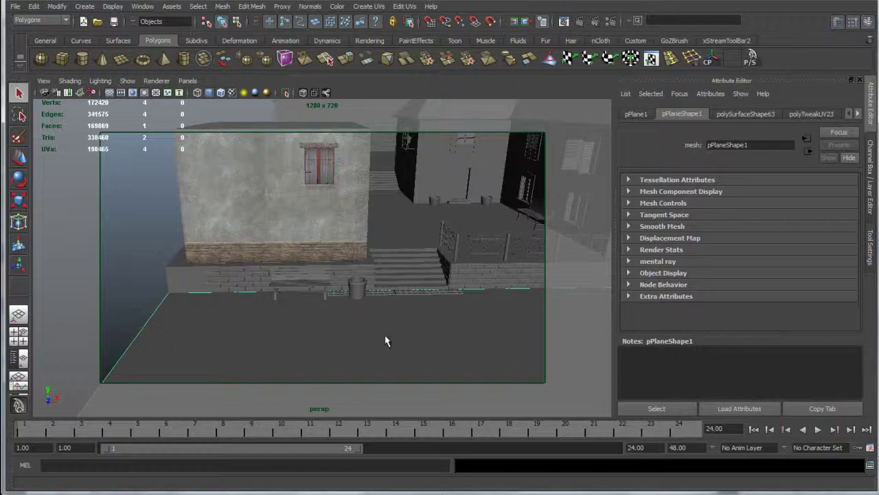
Step: Switch to Maya and assign a new mental ray mia_material_x to the ground plane
mouse_move(386, 336)
right_down()
mouse_move(362, 342)
mouse_move(385, 342)
right_up()
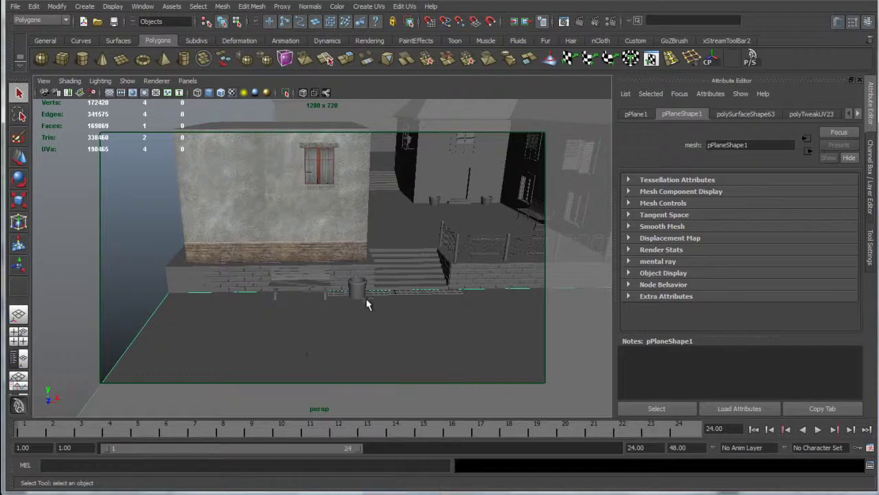
alt+drag(385, 314, 259, 295)
right_drag(257, 291, 294, 466)
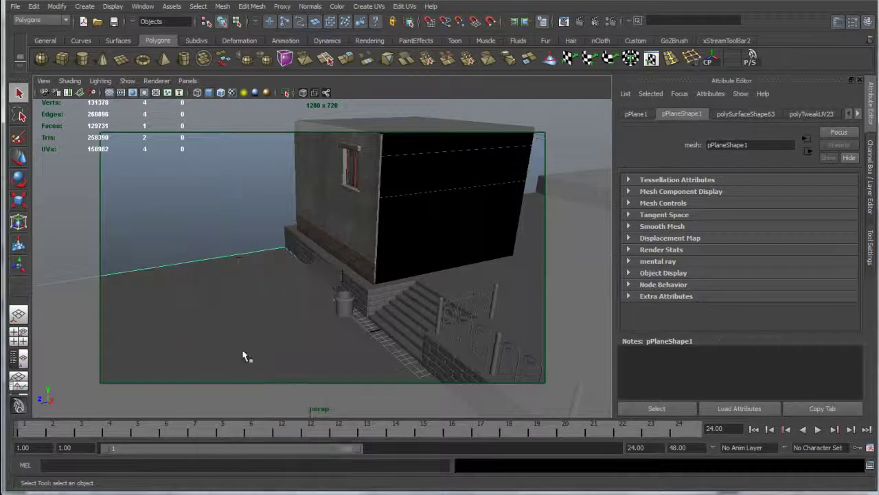
alt+drag(157, 304, 248, 316)
click(240, 141)
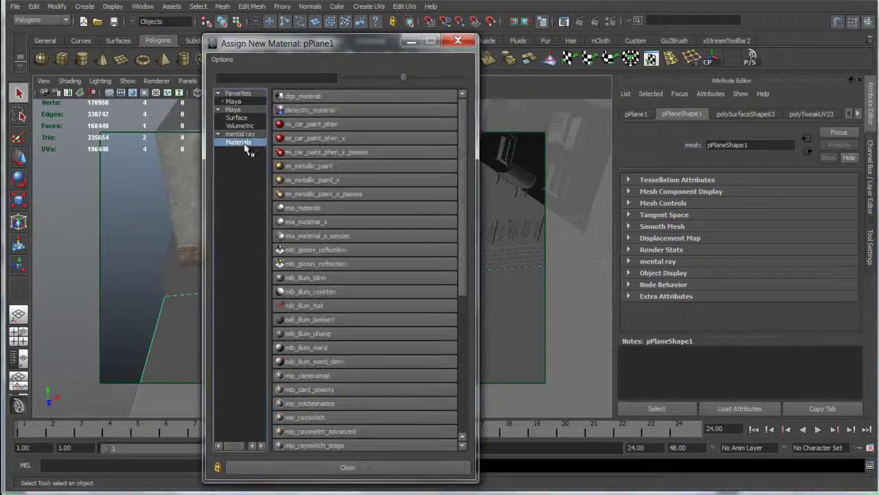
click(320, 216)
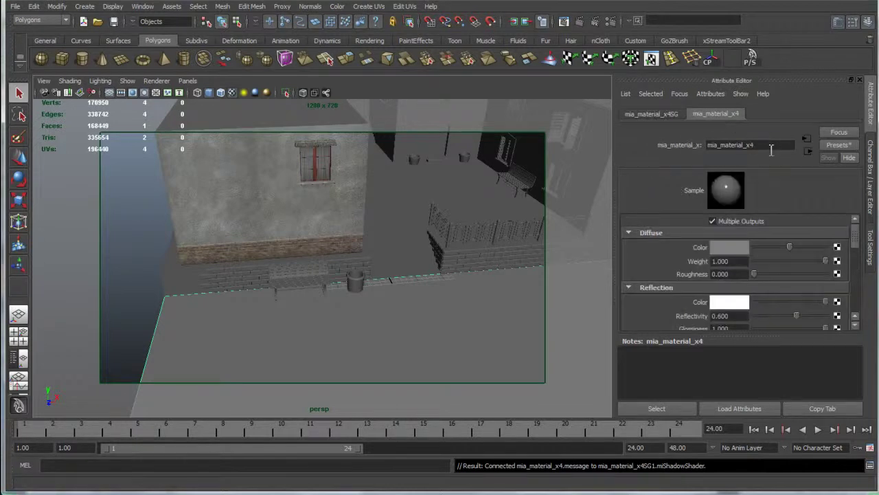
Step: Rename the ground plane's new material to ground_material
drag(771, 149, 509, 143)
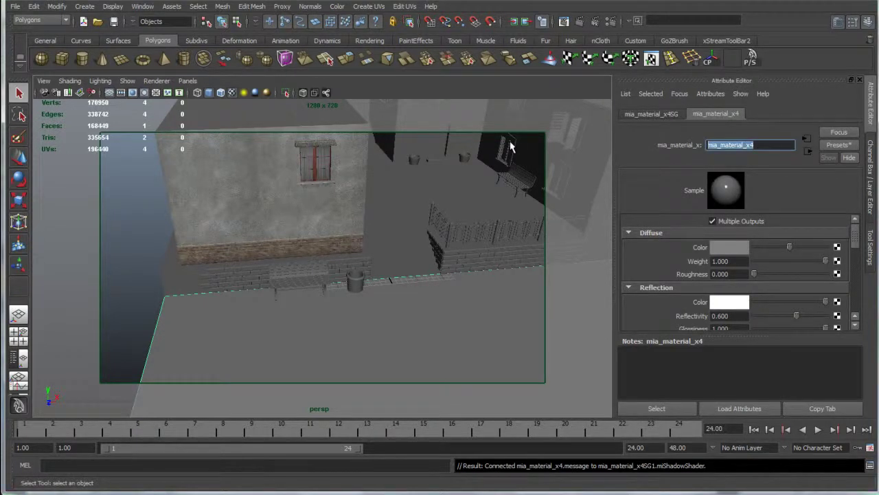
text(grou)
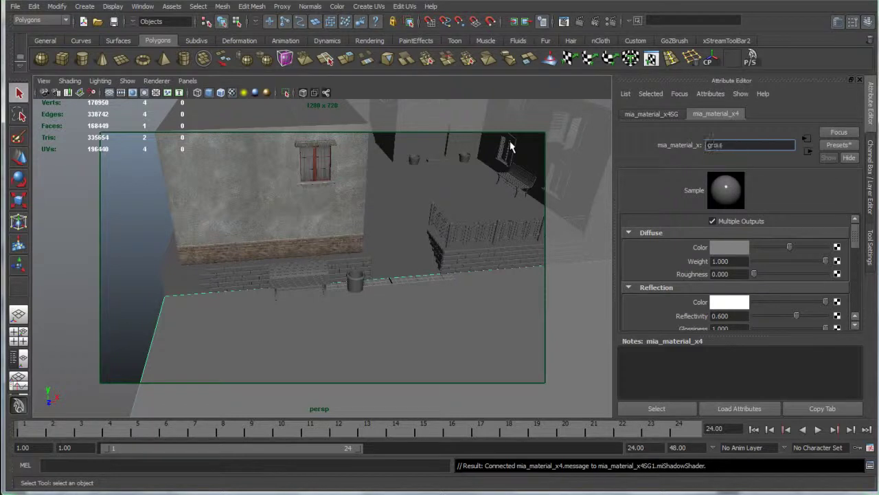
text(nd_material)
key(Return)
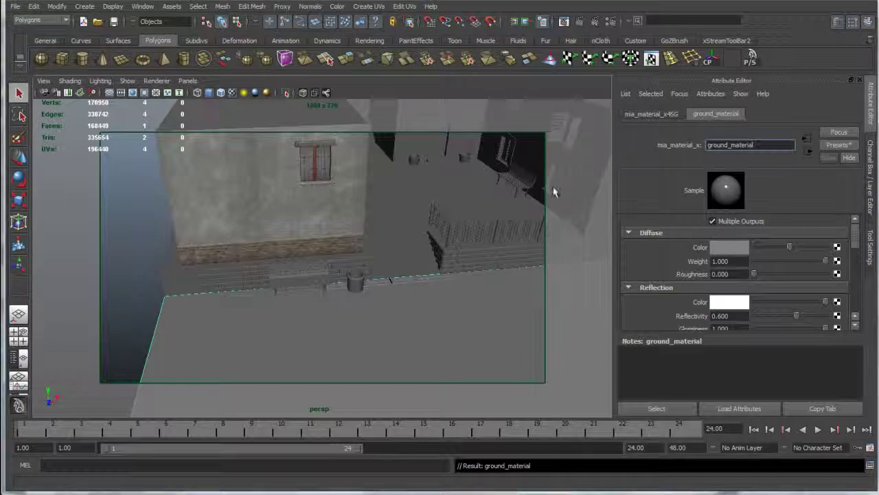
Step: Connect a File texture to ground_material's diffuse color and set its filter type to Off
click(837, 247)
right_click(231, 118)
click(234, 134)
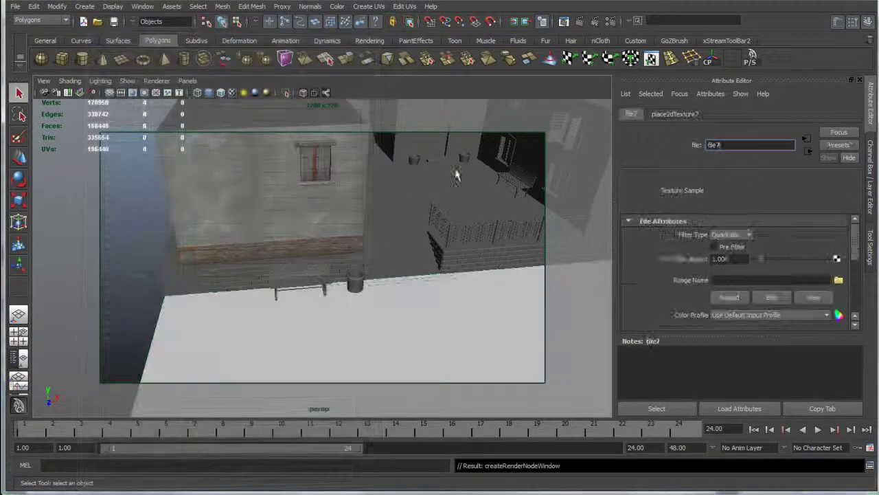
click(731, 234)
click(733, 243)
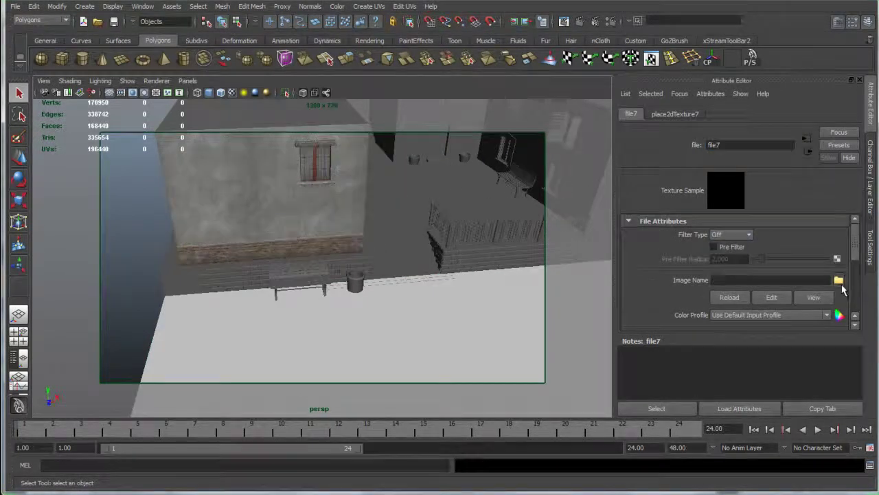
Step: Load ground.tga from the desktop textures folder as the file texture's image
click(838, 280)
click(288, 207)
click(281, 174)
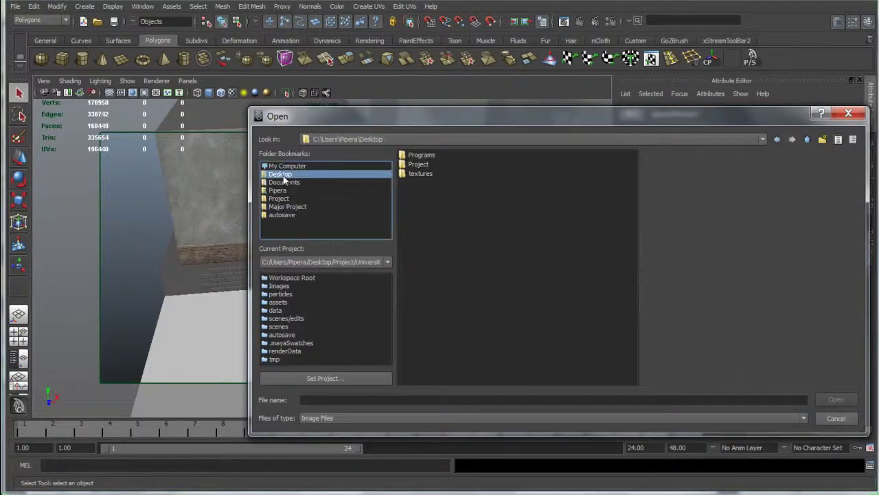
double_click(430, 177)
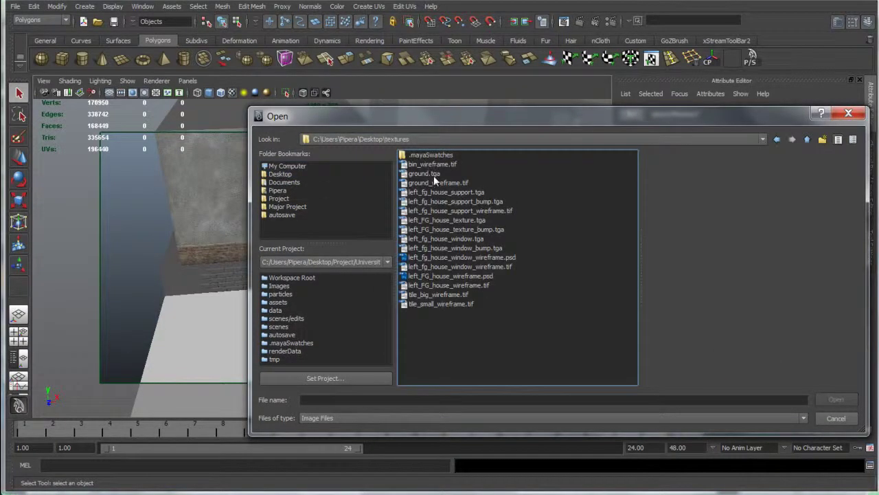
double_click(433, 174)
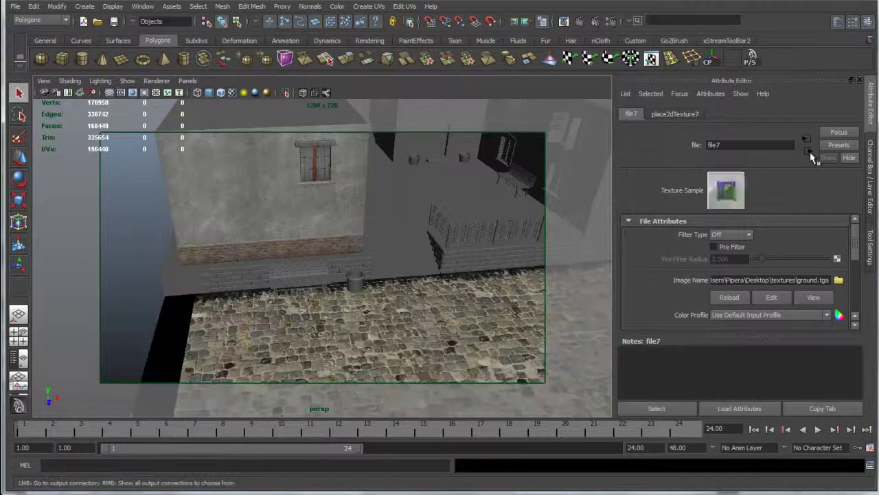
Step: Return to ground_material and set its reflectivity to 0.75 and its glossiness to 0.25
click(809, 151)
alt+middle_drag(443, 189, 510, 128)
mouse_move(380, 181)
alt+mouse_down()
mouse_move(375, 228)
mouse_move(386, 193)
alt+mouse_up()
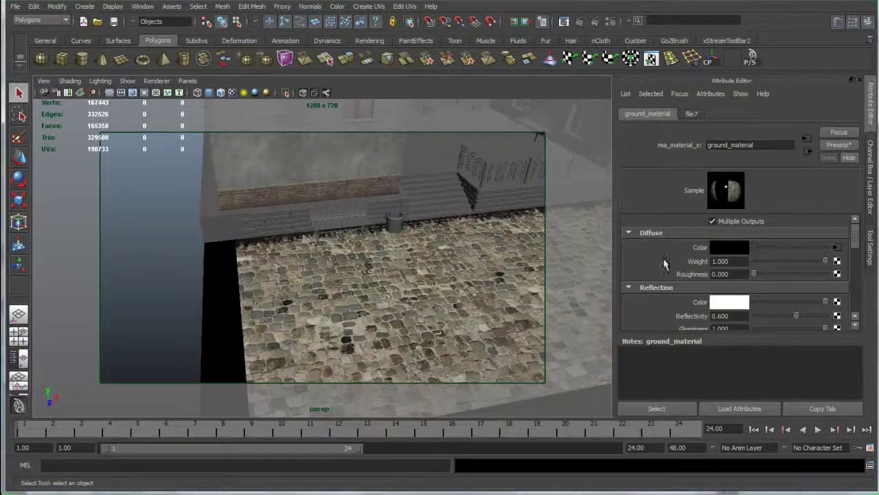
drag(732, 316, 715, 316)
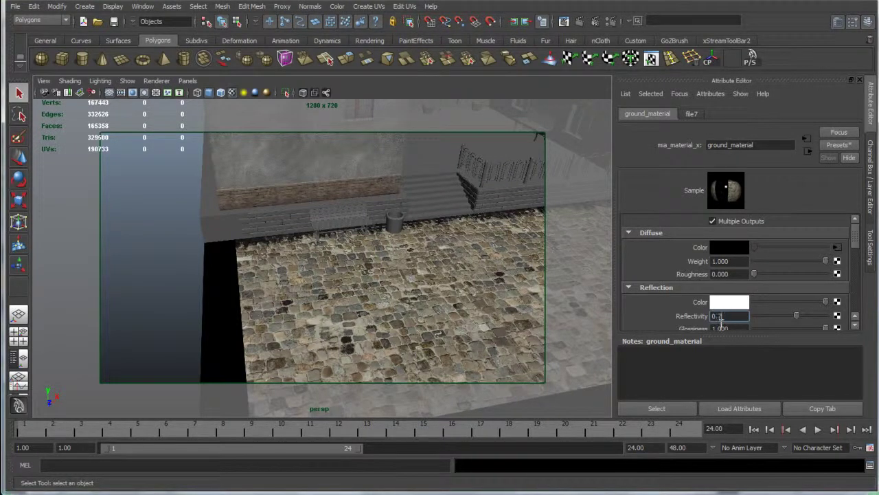
key(Tab)
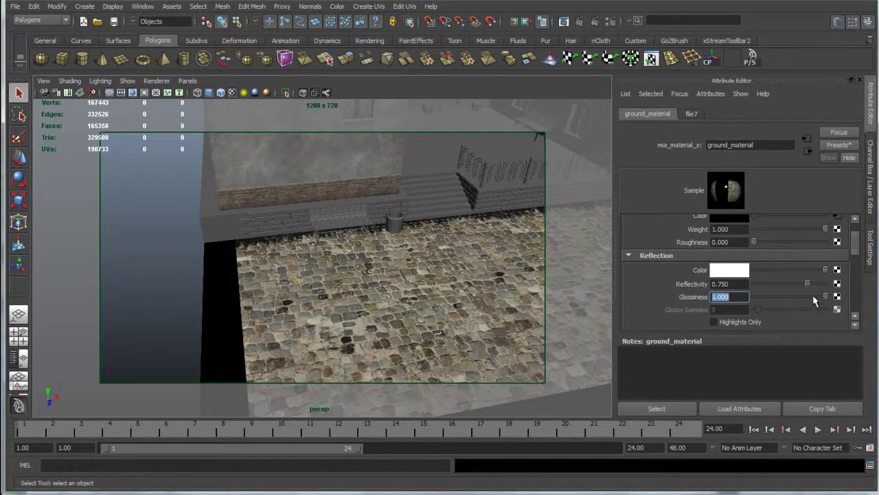
drag(797, 302, 771, 302)
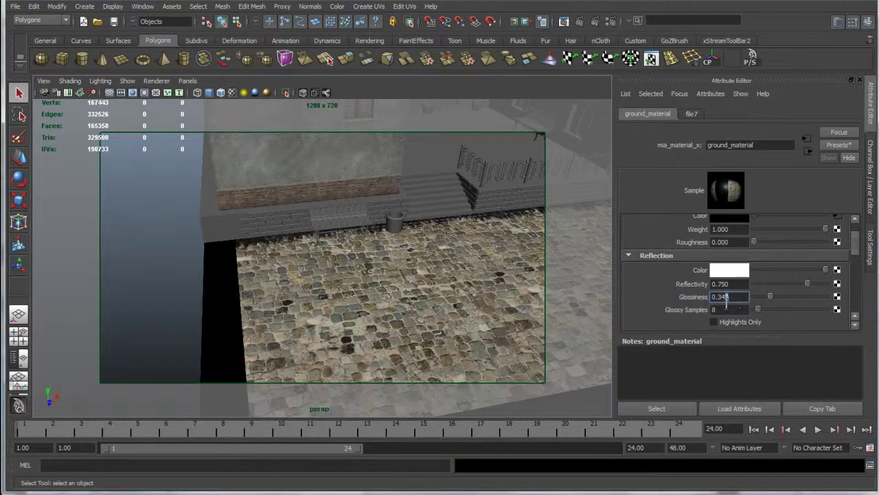
text(25)
key(Tab)
Step: Render the scene through render_camera, inspect the cobblestone ground in the result and close the render window
alt+drag(422, 286, 460, 220)
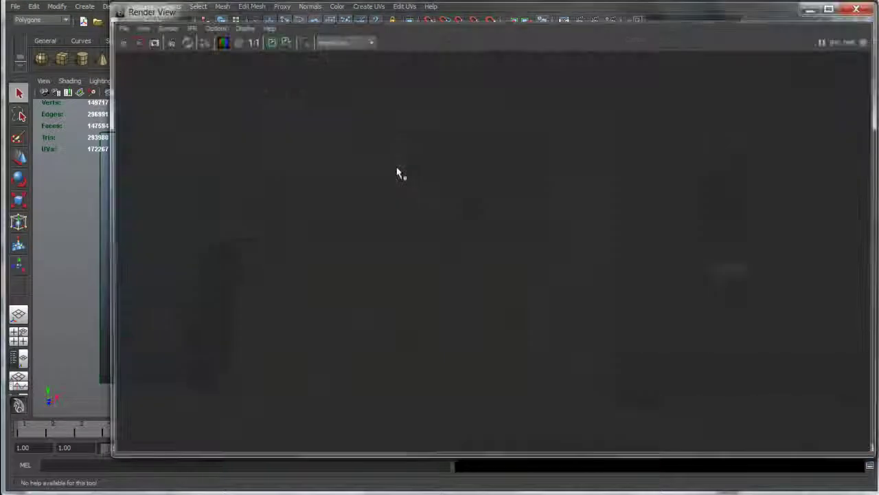
click(163, 26)
mouse_move(212, 92)
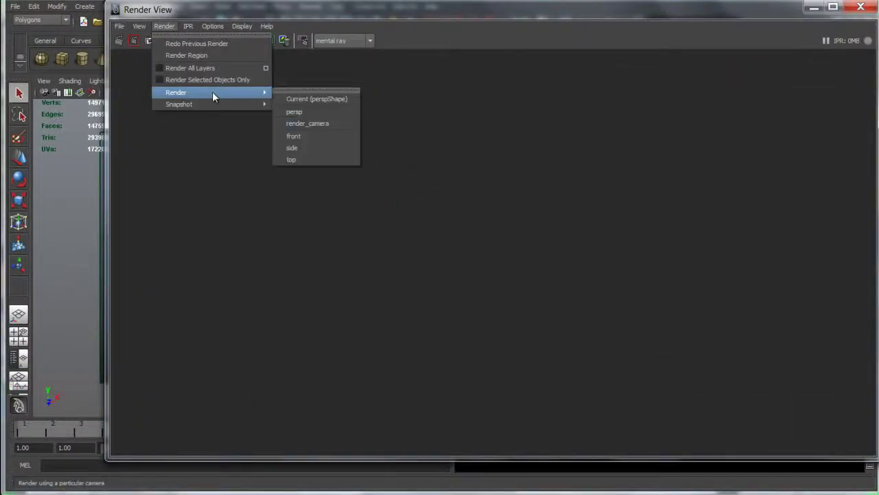
click(310, 122)
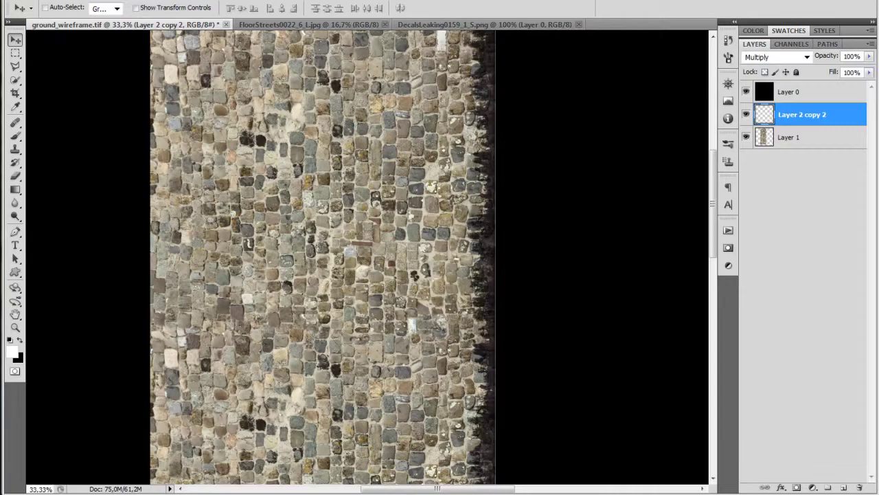
alt+scroll(481, 189, down, 2)
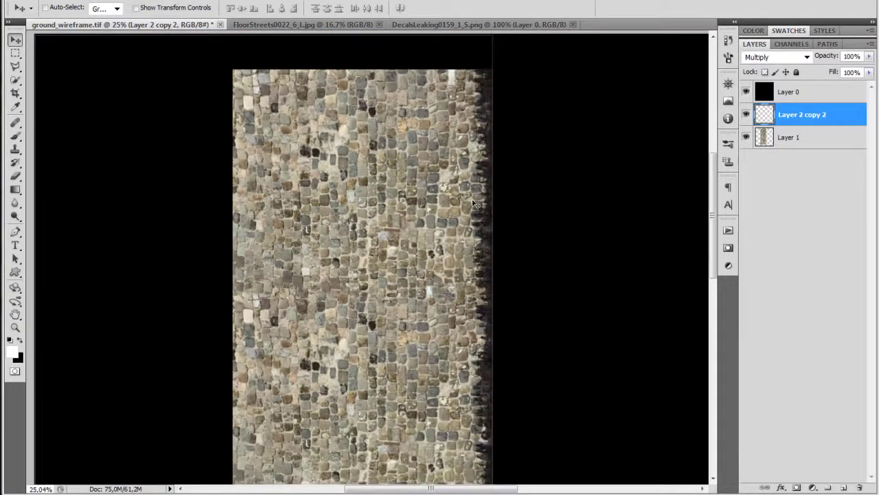
drag(443, 344, 446, 318)
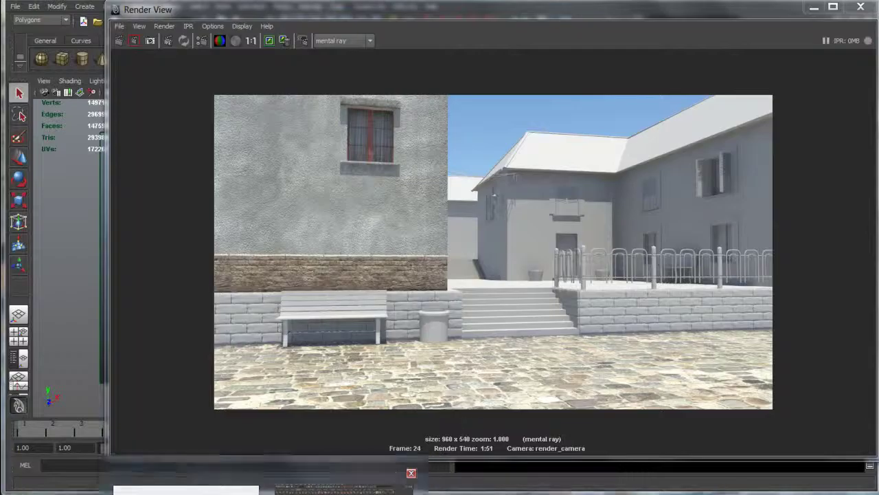
click(484, 388)
click(861, 6)
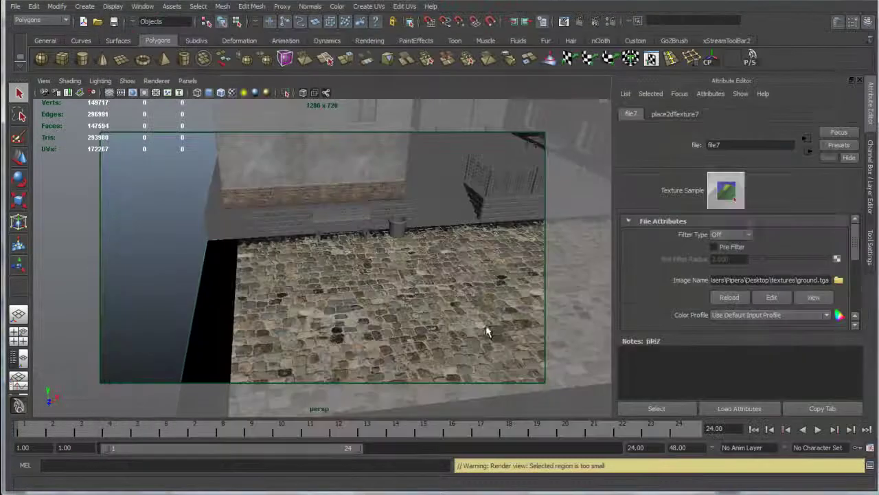
Step: Insert edge loops across the ground plane in line with the two sides of the stairs
alt+drag(499, 212, 424, 243)
click(670, 59)
click(502, 234)
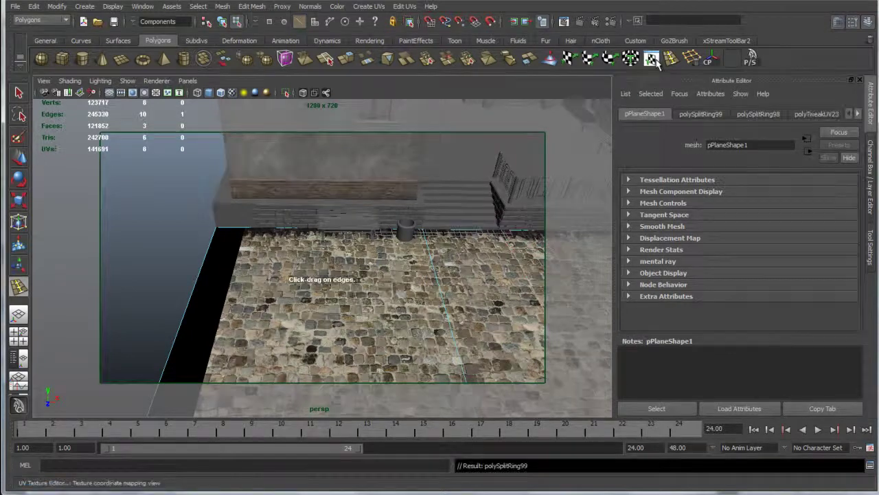
Step: Open the ground plane's UVs in the UV Texture Editor and examine where the new edge loops cross the dark dirt edge
click(655, 60)
scroll(627, 259, up, 3)
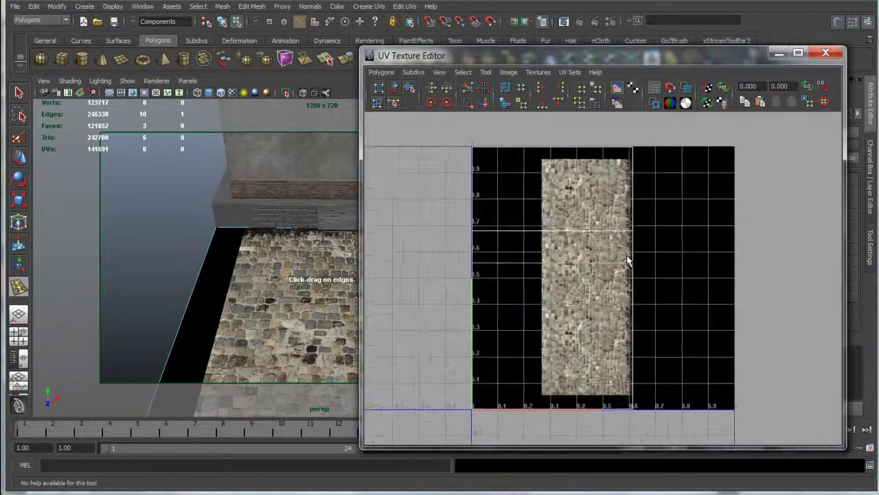
scroll(648, 240, up, 4)
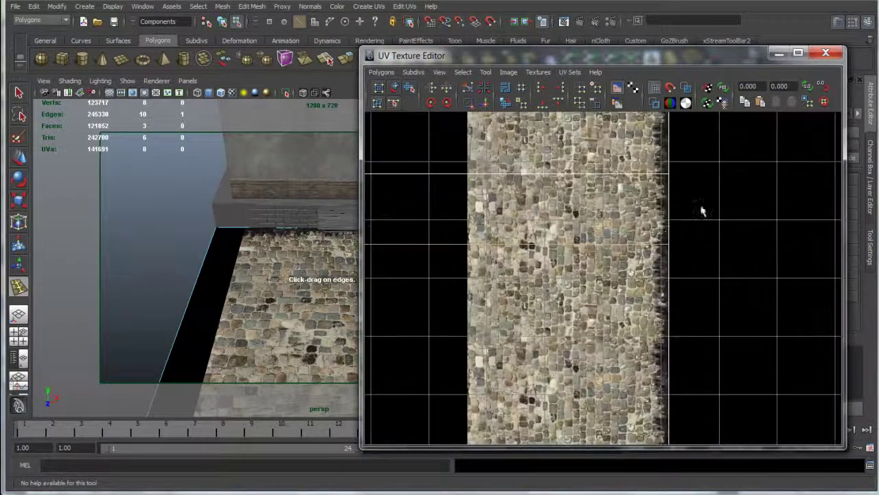
scroll(616, 257, up, 4)
scroll(616, 258, down, 4)
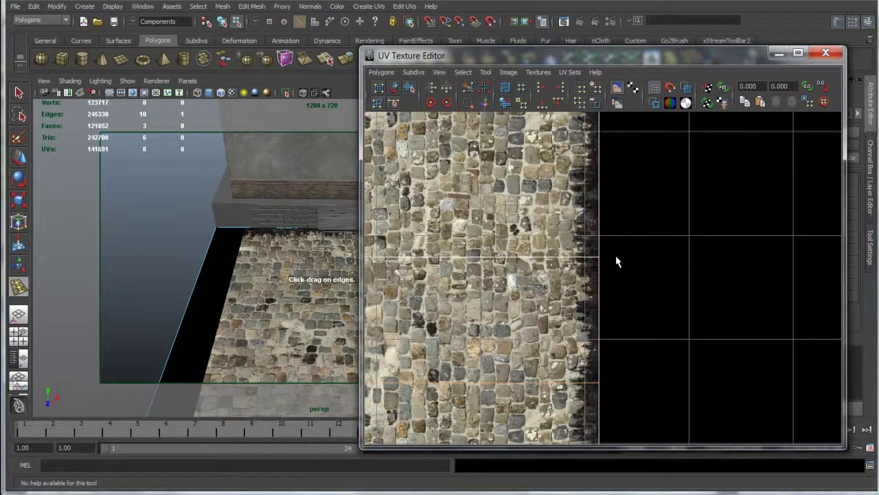
scroll(617, 260, down, 1)
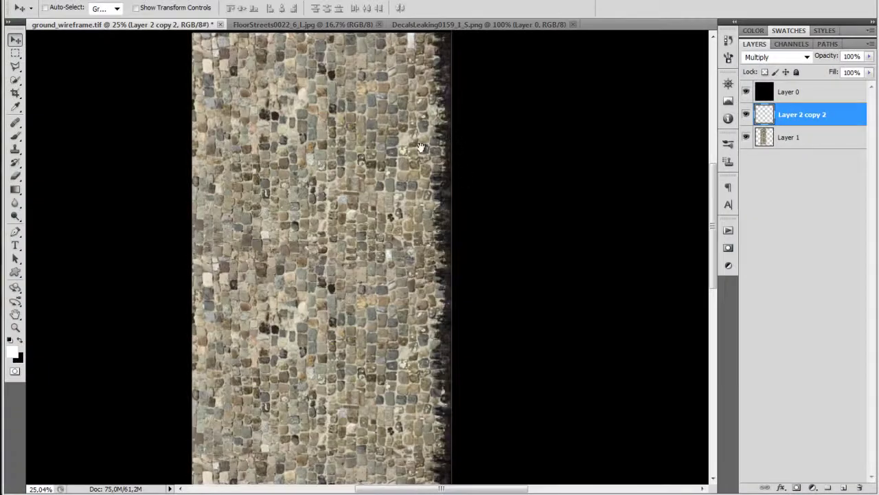
Step: Switch to Photoshop and place two horizontal guides across the ground texture, matching where the stairs' edge loops cross it in Maya's UV Texture Editor
drag(421, 146, 414, 189)
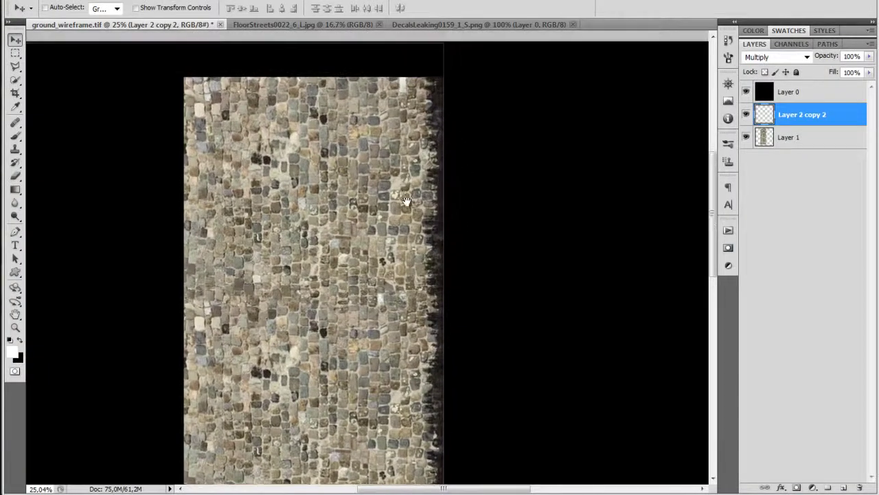
alt+scroll(393, 255, up, 6)
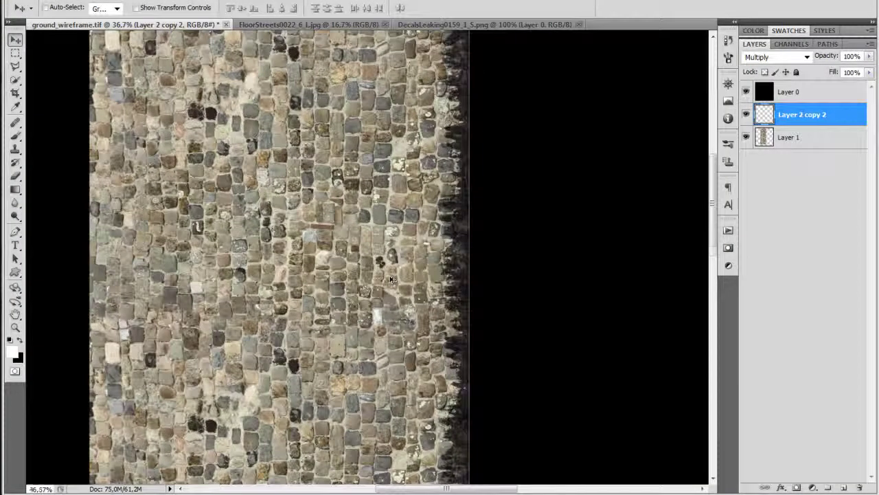
key(ctrl+r)
drag(422, 36, 418, 292)
key(alt+Tab)
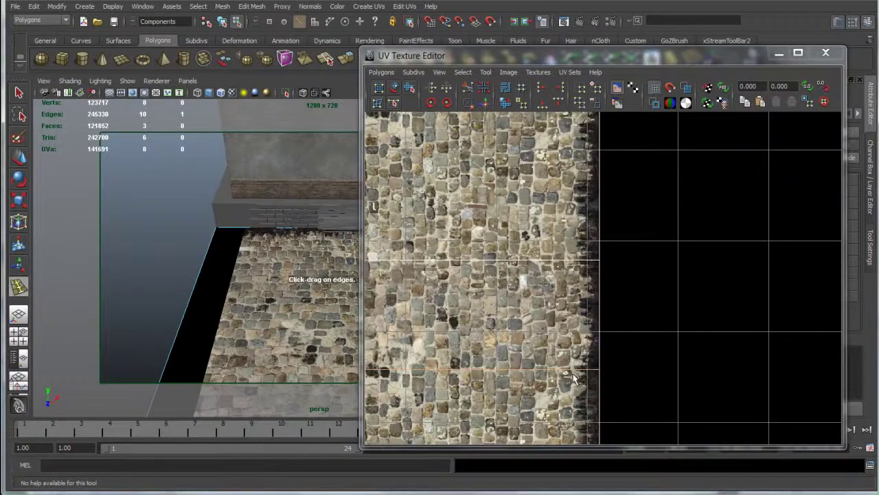
key(alt+Tab)
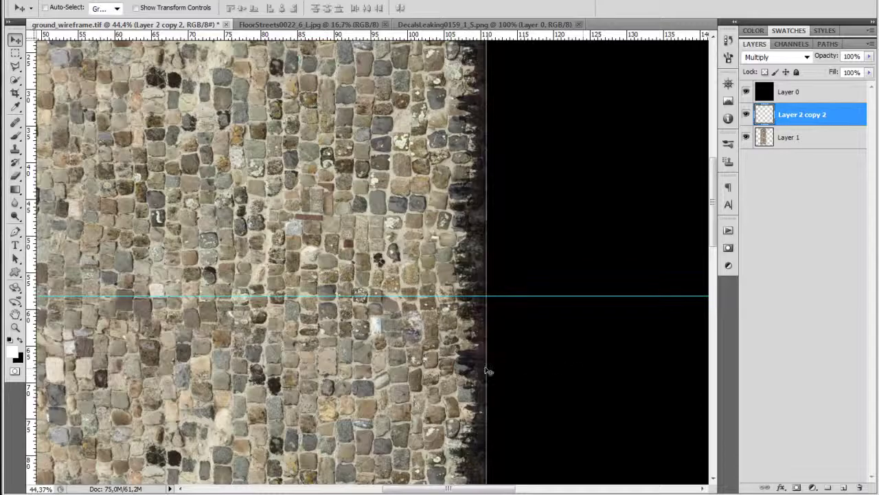
scroll(486, 371, down, 2)
drag(489, 124, 478, 415)
key(alt+Tab)
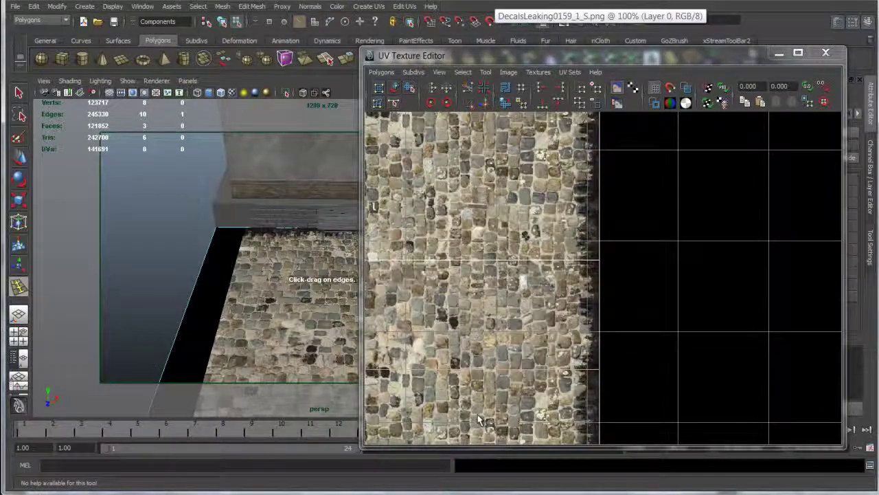
key(alt+Tab)
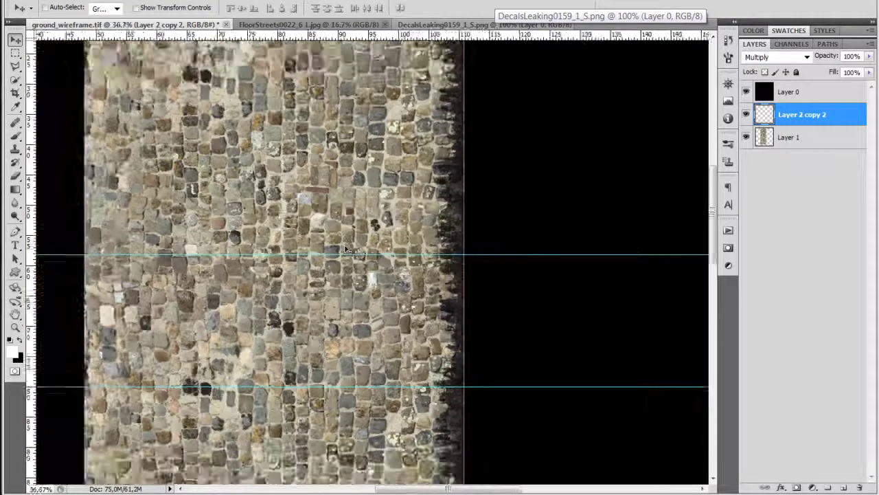
Step: Return to Maya, close the UV Texture Editor and undo the last edge loop inserted across the ground plane
key(alt+Tab)
click(827, 53)
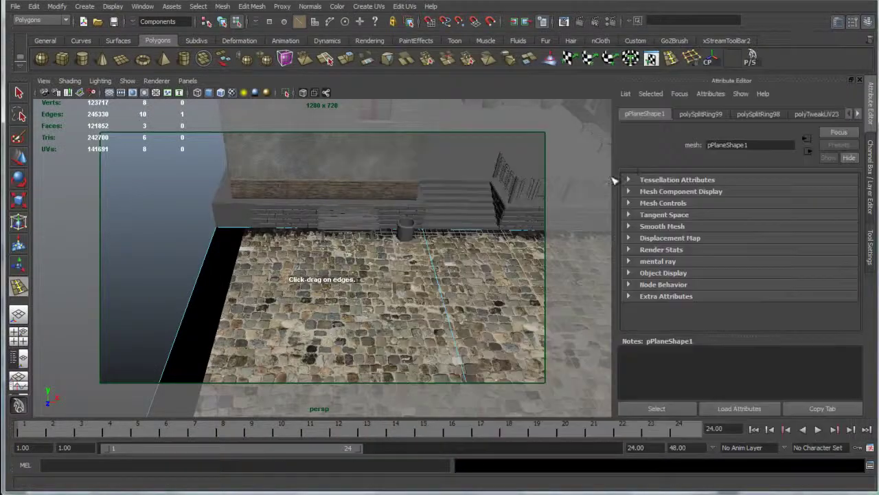
key(w)
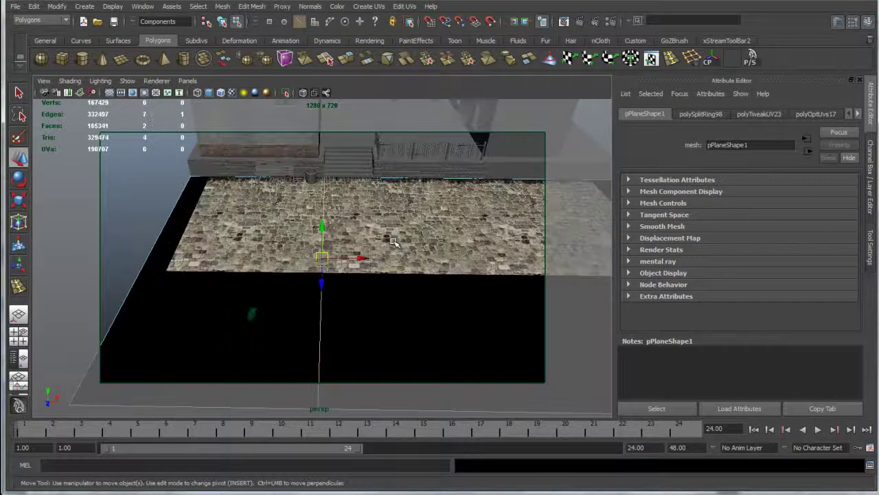
alt+drag(392, 239, 405, 231)
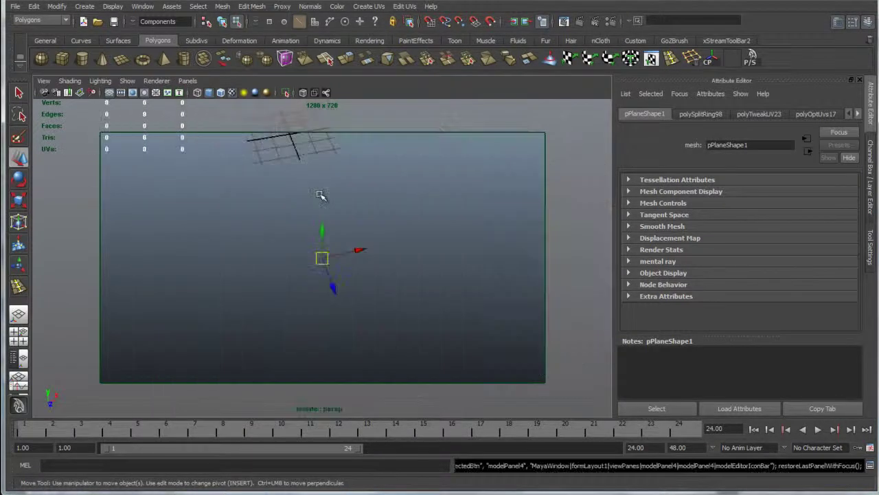
key(ctrl+z)
alt+drag(313, 194, 389, 282)
right_drag(388, 281, 418, 265)
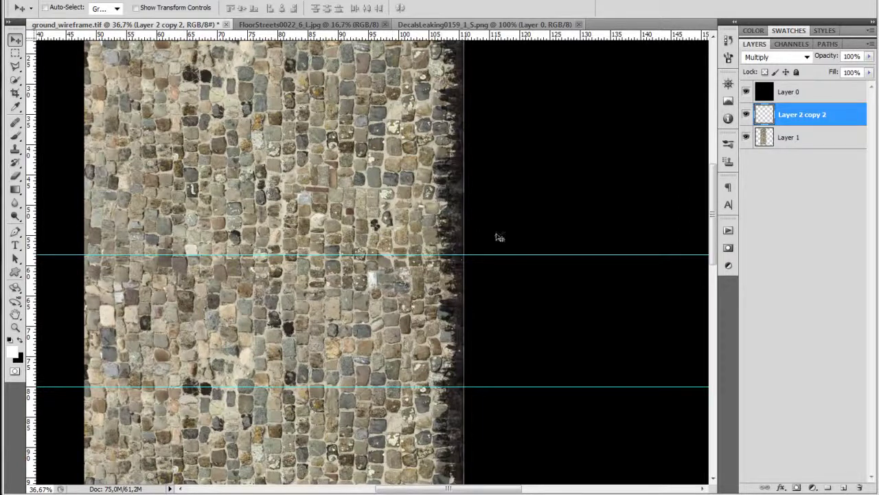
Step: In Photoshop, erase the dark dirt edge on Layer 2 copy 2 between the two guides with the scattered 250-size eraser brush
key(e)
mouse_move(451, 284)
mouse_down()
mouse_move(473, 279)
mouse_move(427, 268)
mouse_move(455, 255)
mouse_move(443, 328)
mouse_move(422, 357)
mouse_up()
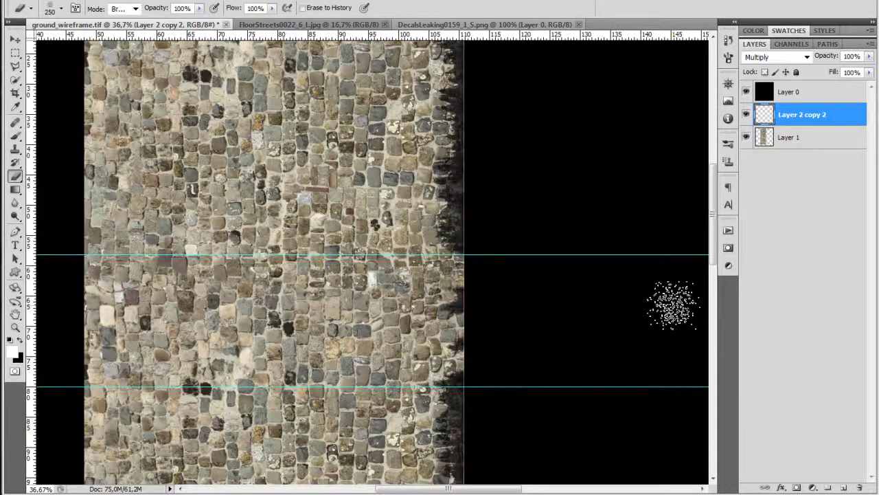
mouse_move(411, 277)
mouse_down()
mouse_move(465, 312)
mouse_move(428, 300)
mouse_move(451, 373)
mouse_move(474, 395)
mouse_move(416, 282)
mouse_up()
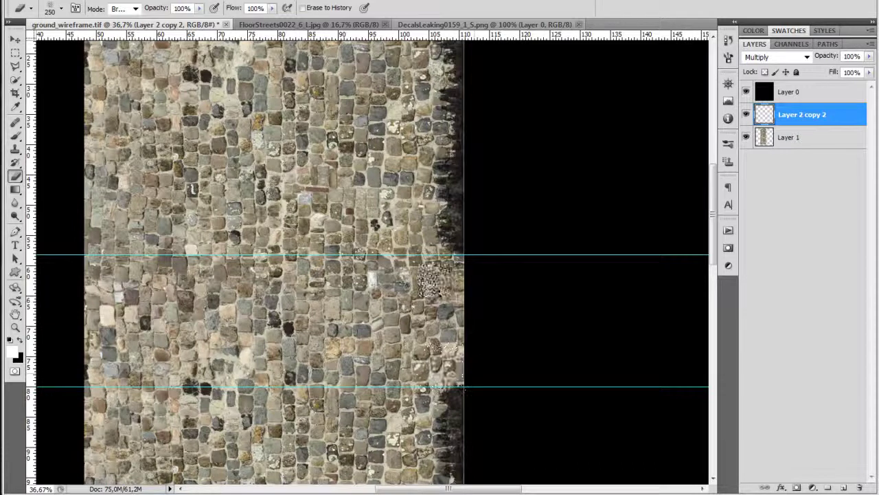
Step: Remove both horizontal guides from the ground texture and hide the rulers
key(v)
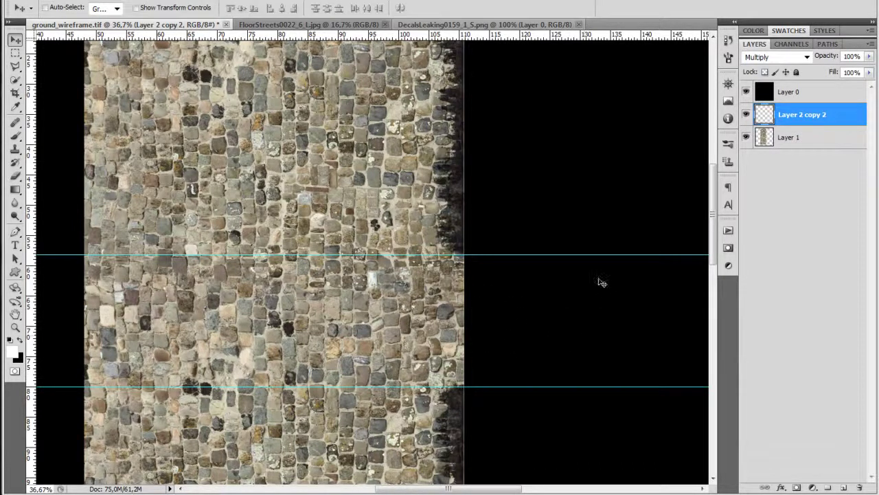
key(ctrl+r)
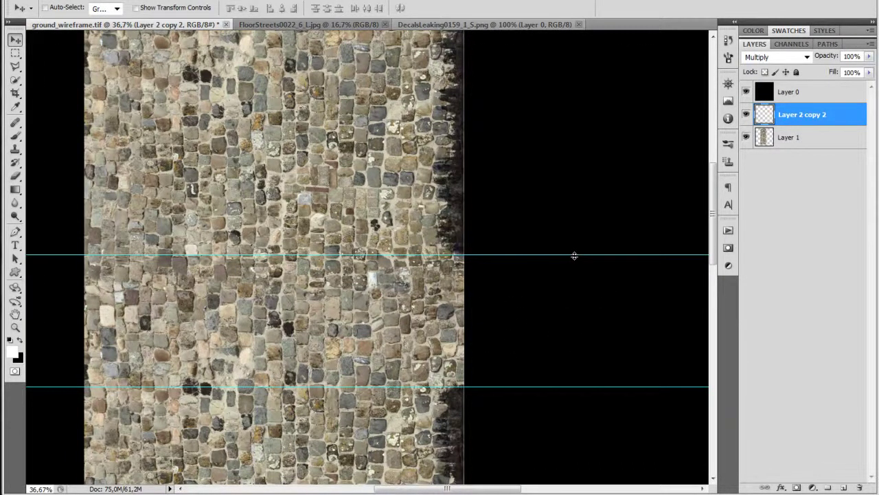
key(ctrl+r)
drag(575, 255, 580, 180)
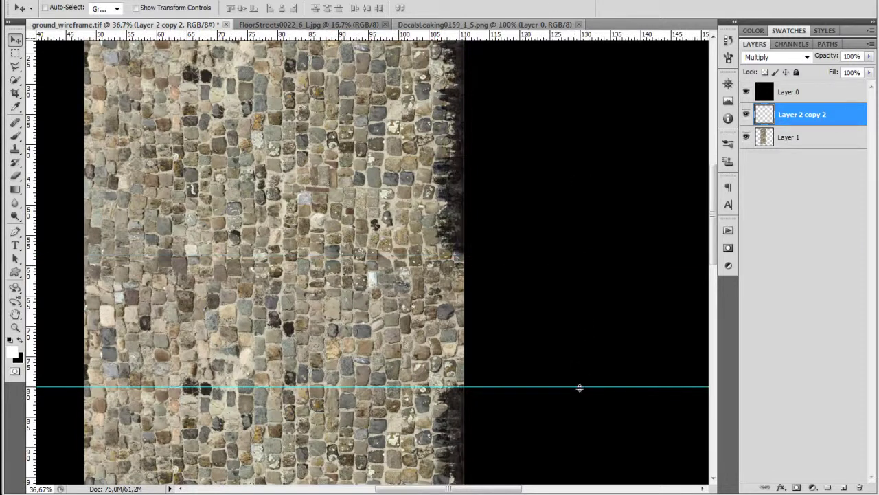
drag(579, 387, 586, 28)
key(ctrl+r)
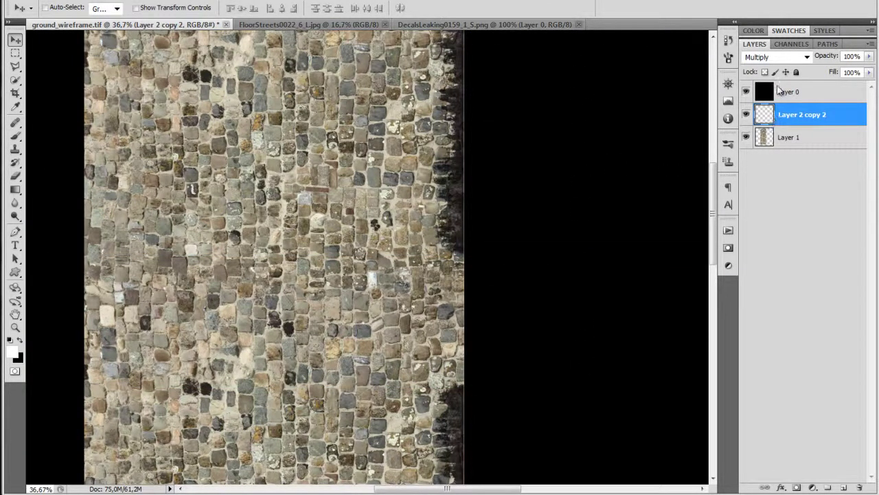
Step: Set the blend mode of the dirt layer, Layer 2 copy 2, to Hard Light
click(784, 57)
click(759, 263)
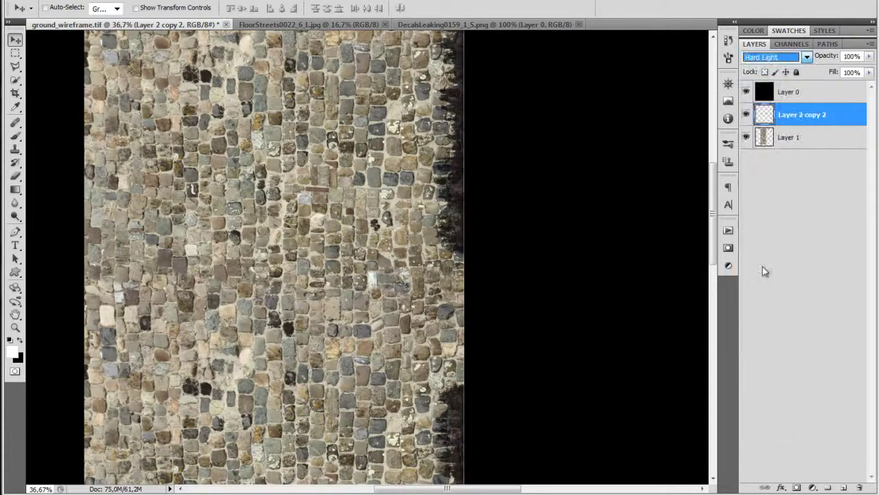
drag(469, 215, 478, 256)
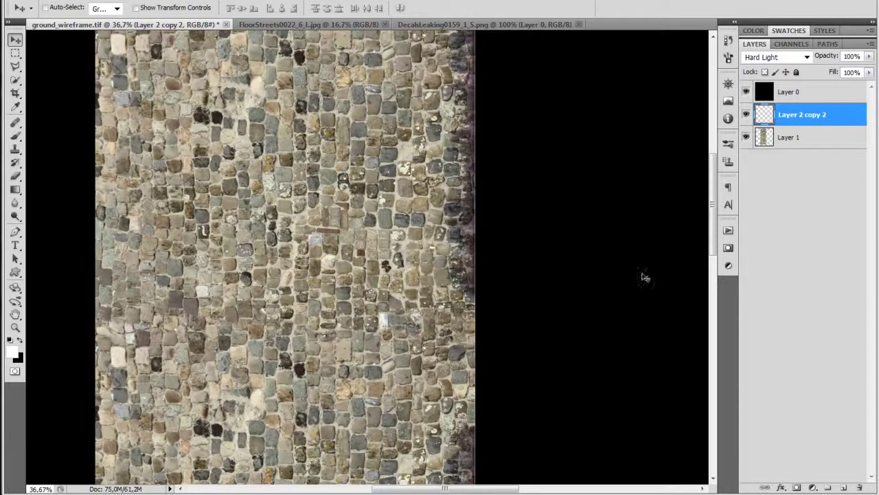
Step: Save a Targa copy without alpha channels over the existing ground file in the textures folder
click(783, 140)
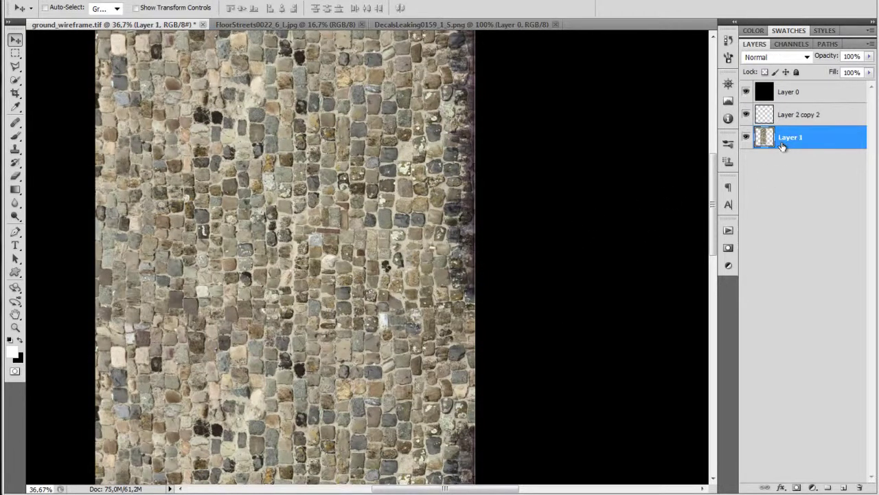
key(ctrl+shift+s)
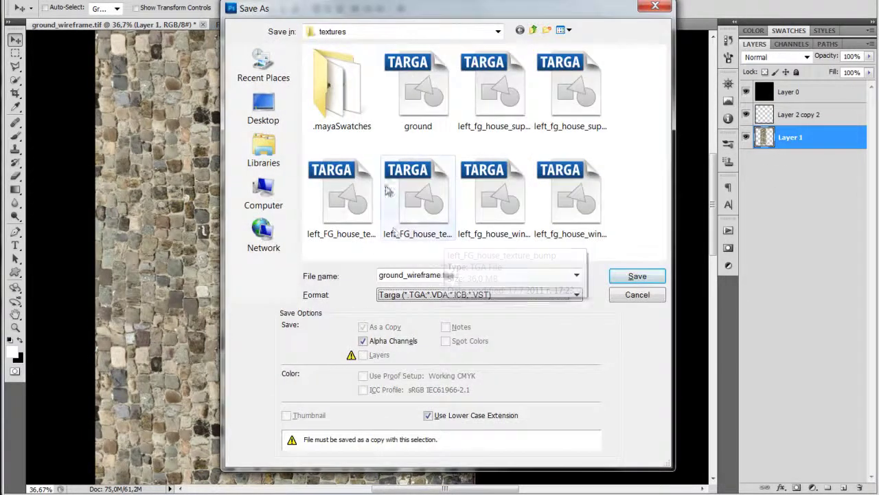
click(418, 86)
click(401, 342)
key(Return)
key(Return)
key(Return)
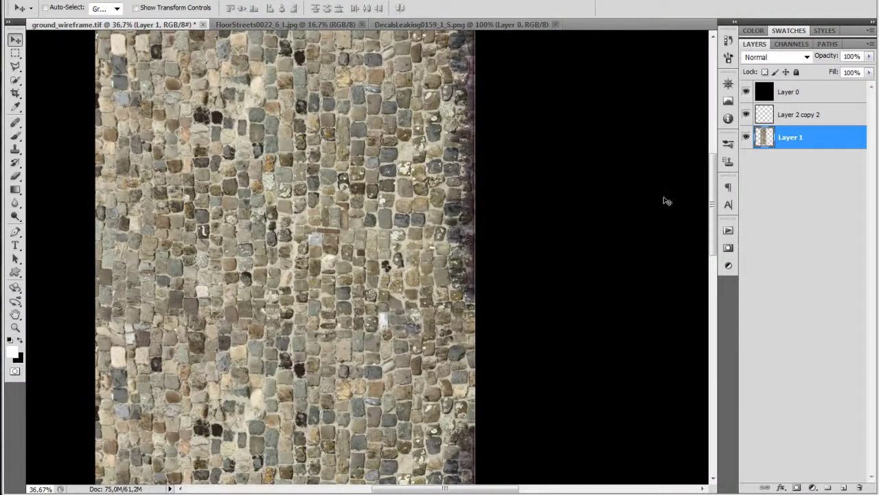
Step: Group Layer 1 with Layer 2 copy 2 and place duplicates of both layers above the group
shift+click(800, 117)
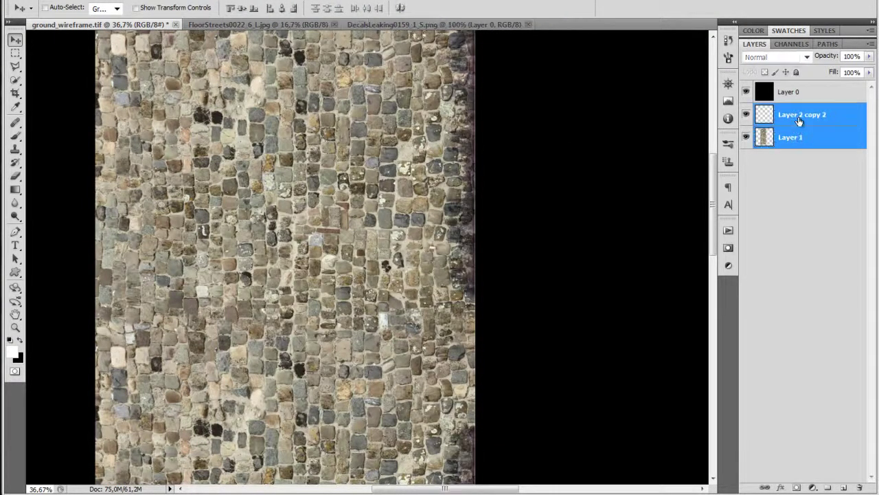
key(ctrl+g)
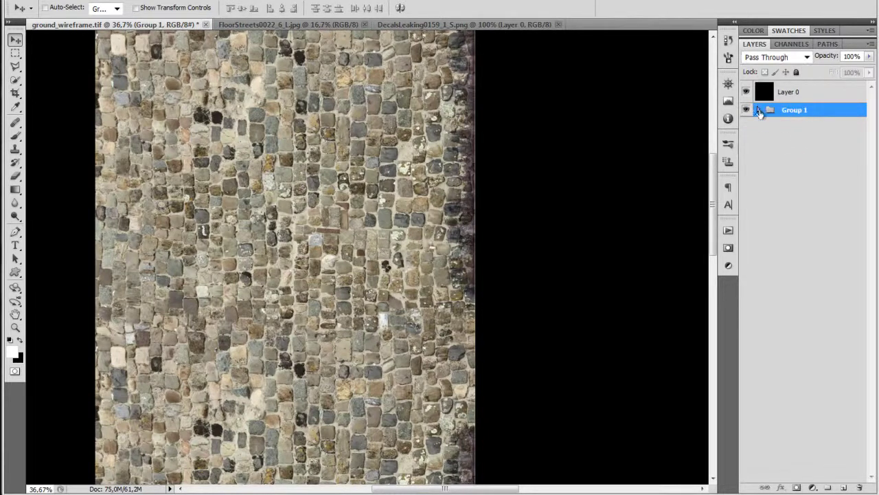
click(758, 111)
click(805, 153)
key(ctrl+j)
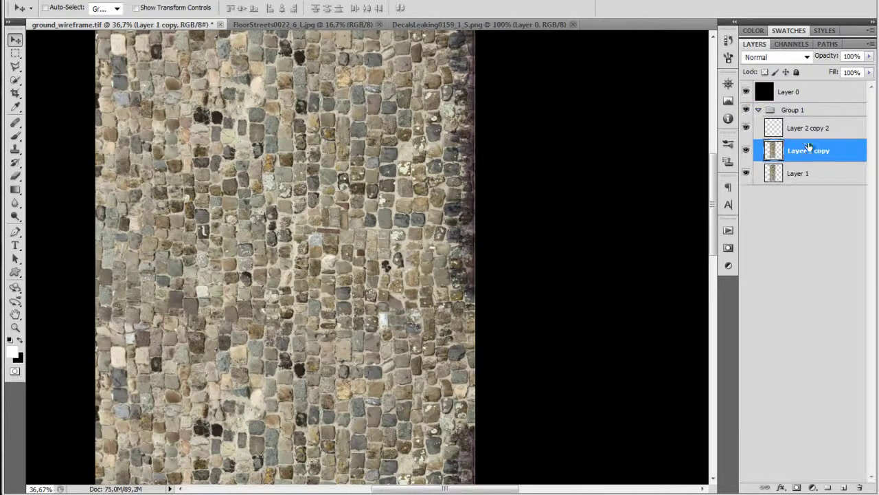
drag(802, 152, 809, 105)
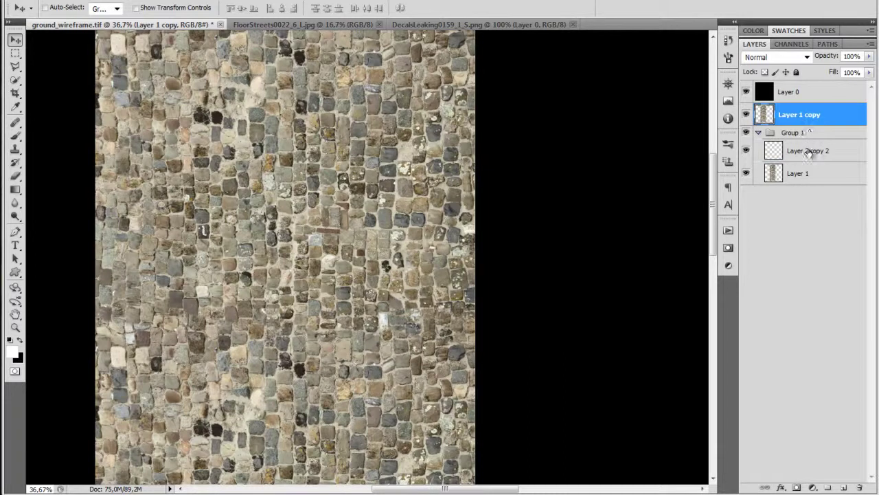
click(809, 152)
key(ctrl+j)
drag(810, 151, 808, 104)
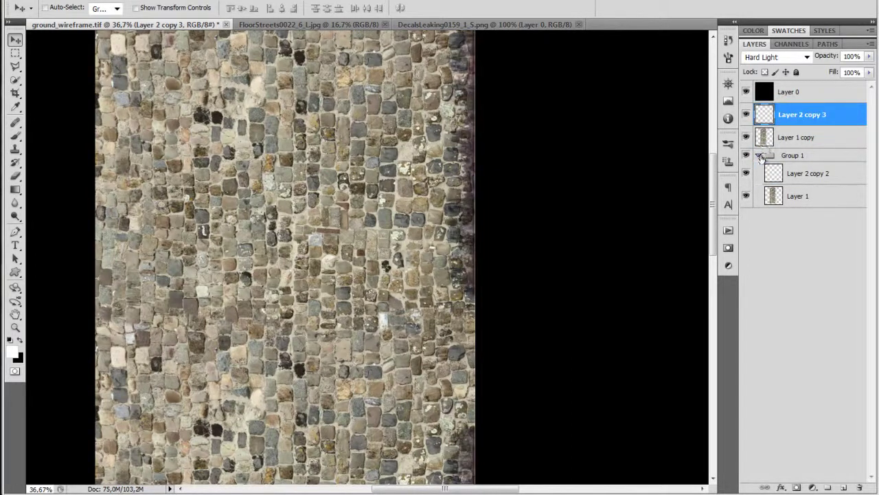
Step: Desaturate the duplicated cobblestone and dirt layers, and hide the duplicated dirt layer, Layer 2 copy 3
click(789, 136)
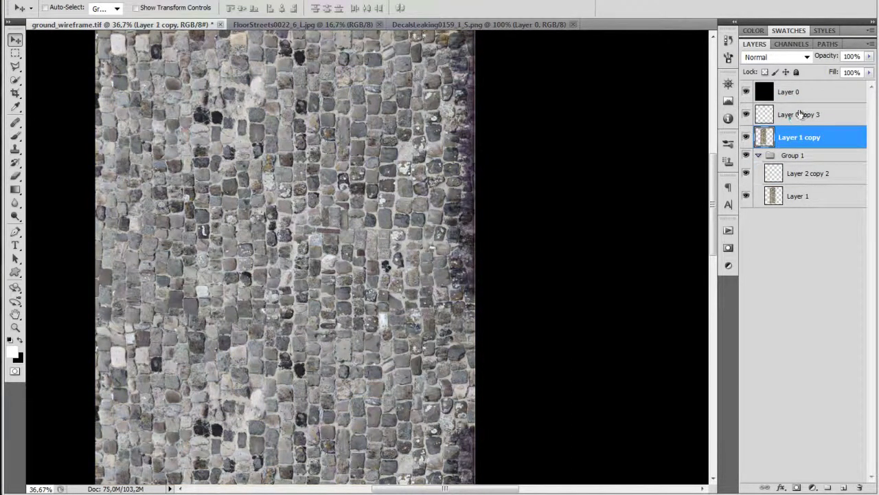
click(800, 114)
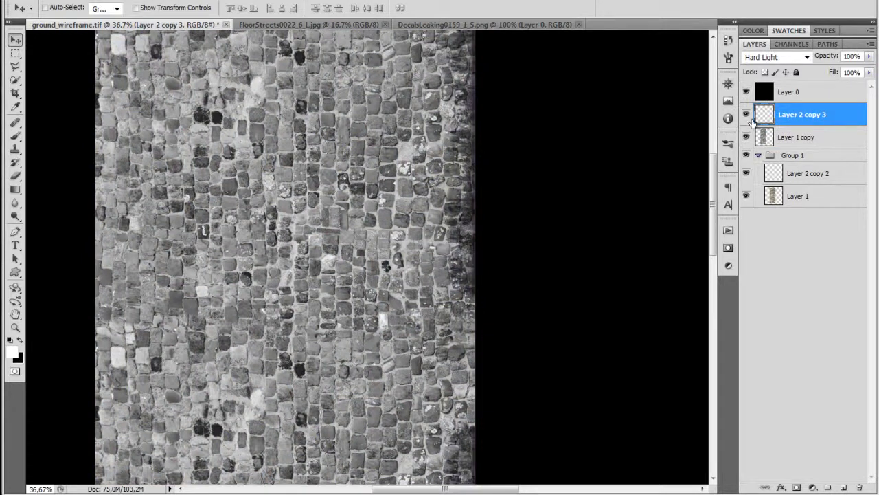
click(747, 114)
click(793, 137)
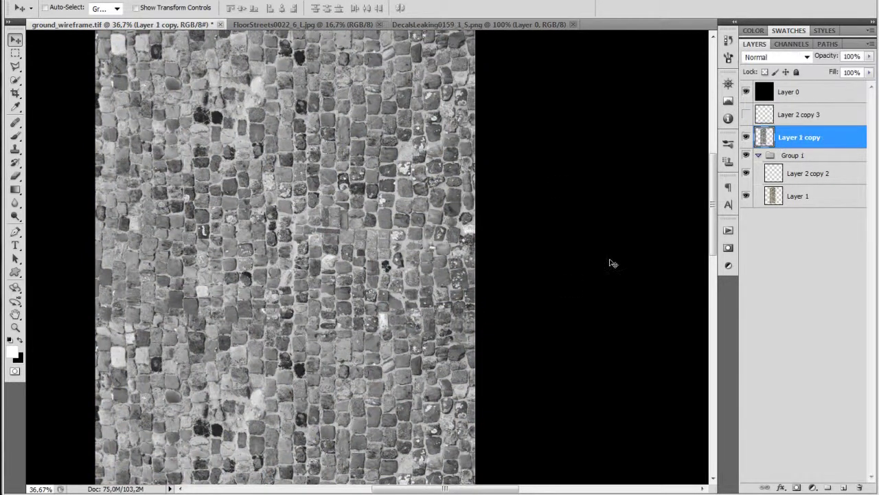
key(ctrl+l)
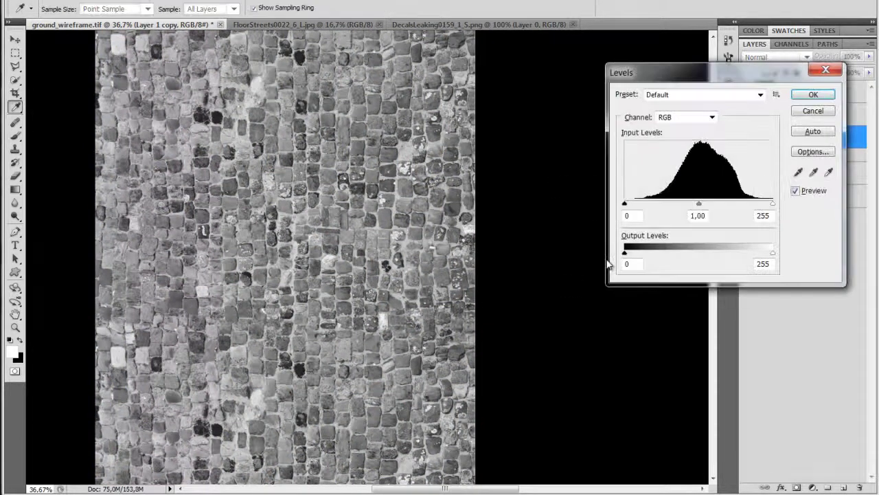
drag(692, 82, 410, 87)
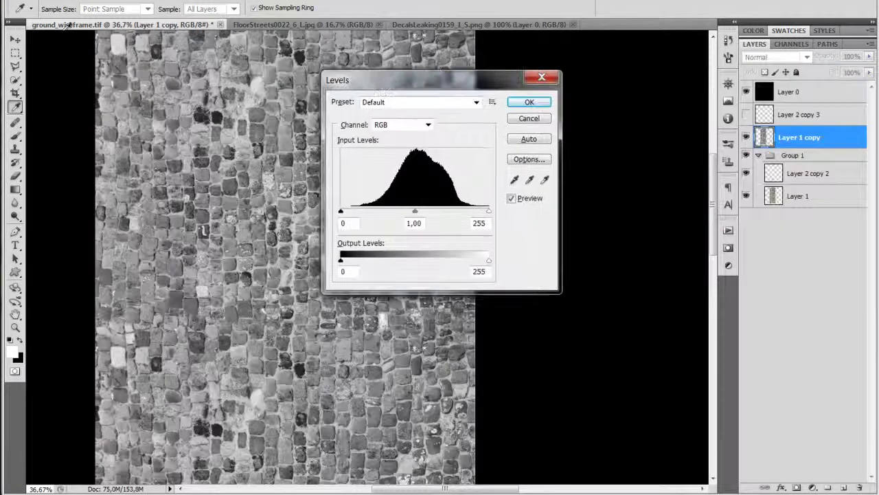
click(81, 2)
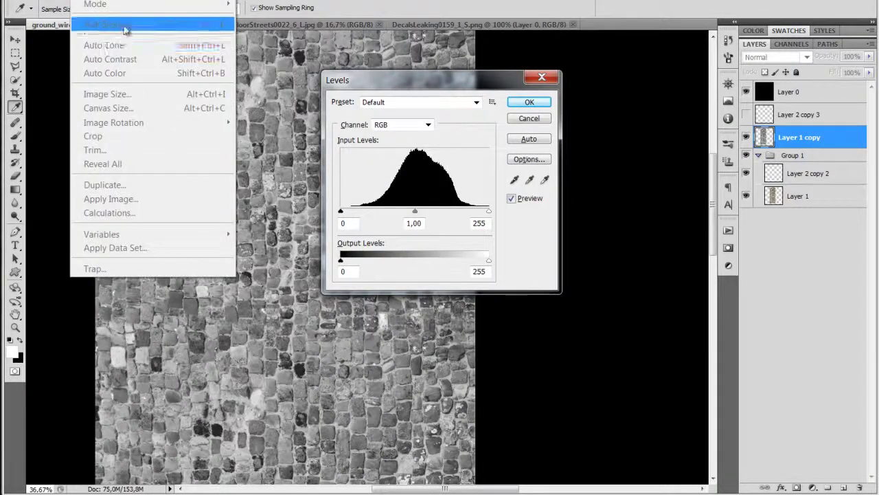
click(121, 27)
click(529, 118)
Step: Apply a strong Levels adjustment to Layer 1 copy, raising the shadow input and lowering the highlight input until the stones turn nearly black
click(88, 5)
mouse_move(108, 24)
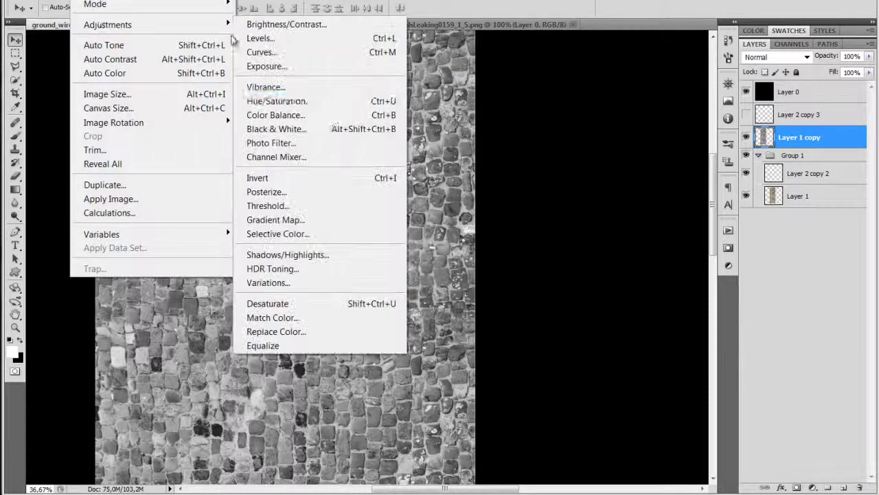
click(333, 43)
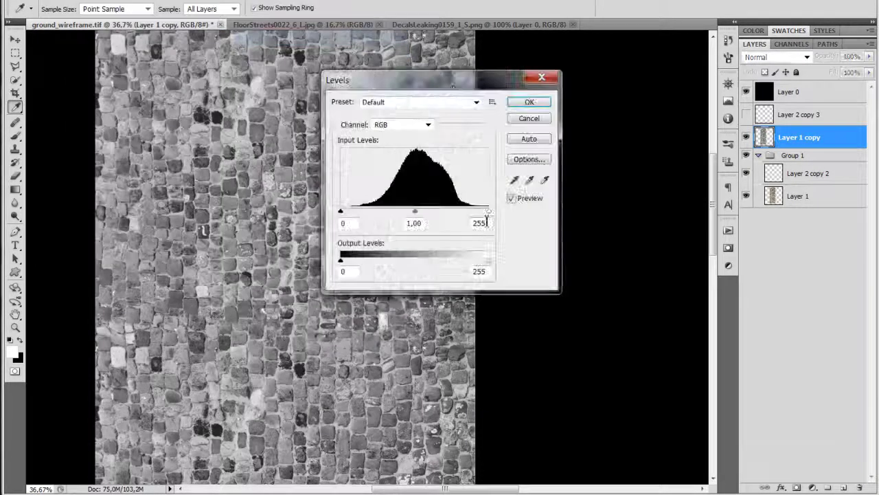
drag(454, 77, 620, 145)
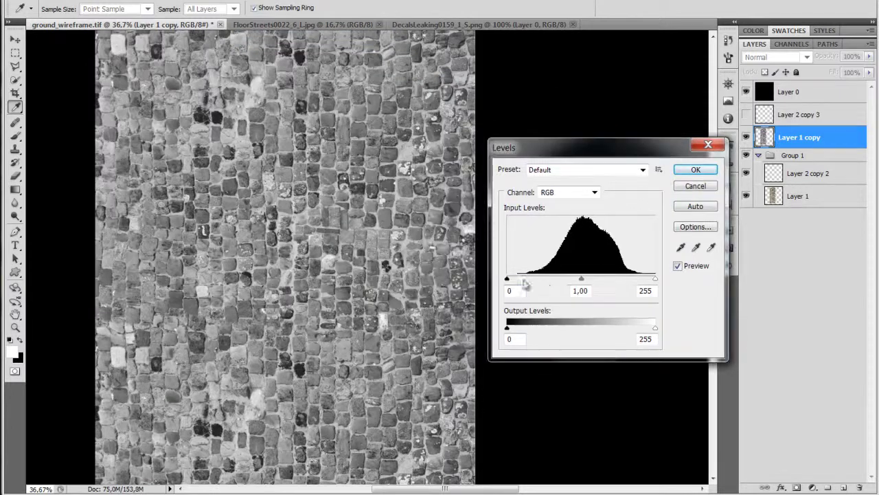
drag(508, 281, 538, 282)
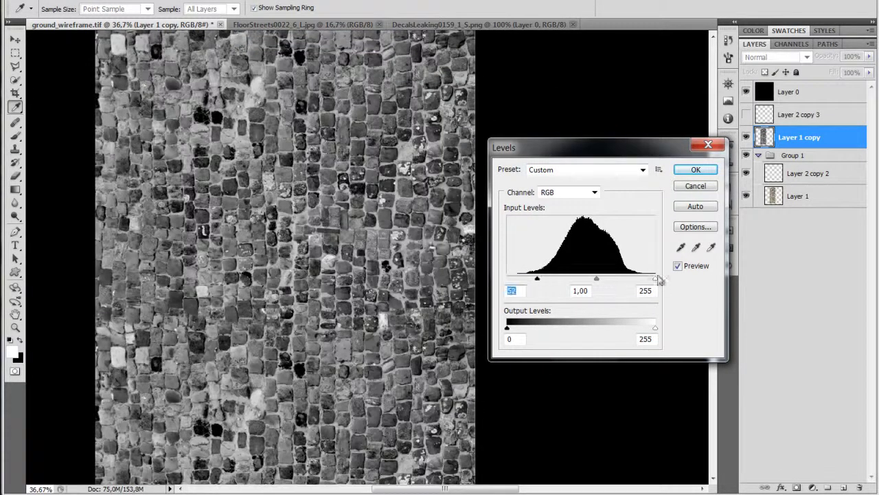
drag(655, 278, 629, 281)
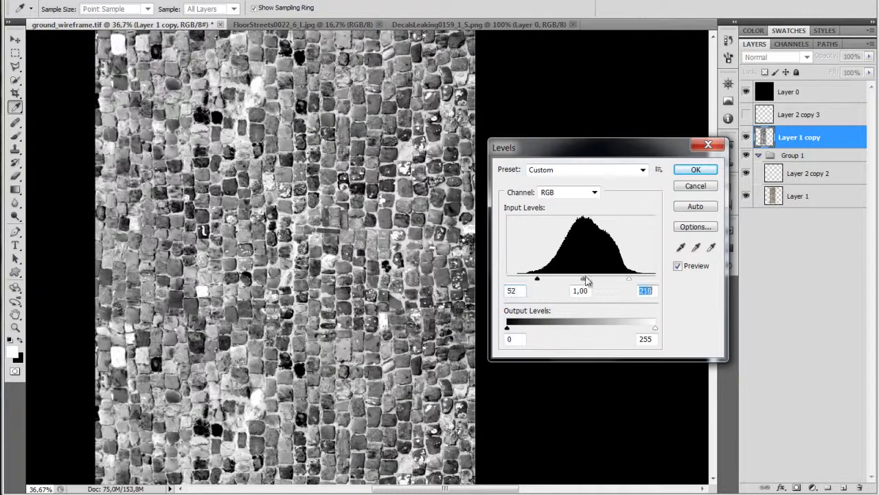
drag(541, 284, 615, 286)
mouse_move(560, 280)
mouse_down()
mouse_move(575, 285)
mouse_move(564, 289)
mouse_up()
drag(631, 285, 634, 286)
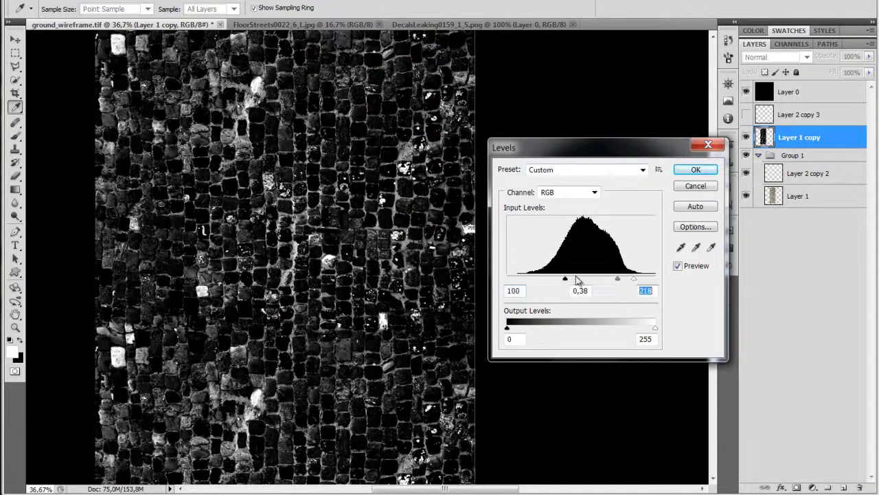
drag(566, 282, 626, 283)
click(629, 282)
key(Return)
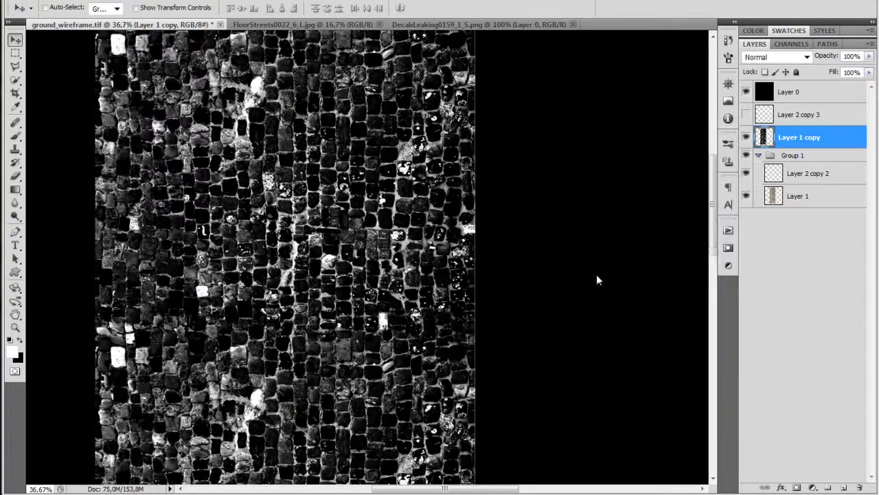
Step: Invert Layer 1 copy to make the stones white and the joints between them dark
key(ctrl+plus)
key(ctrl+plus)
key(ctrl+plus)
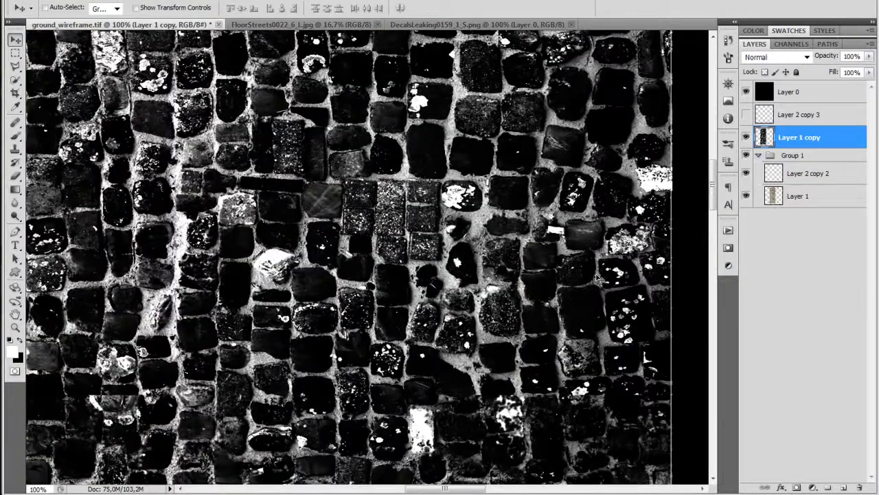
key(ctrl+i)
key(ctrl+minus)
key(ctrl+minus)
key(ctrl+minus)
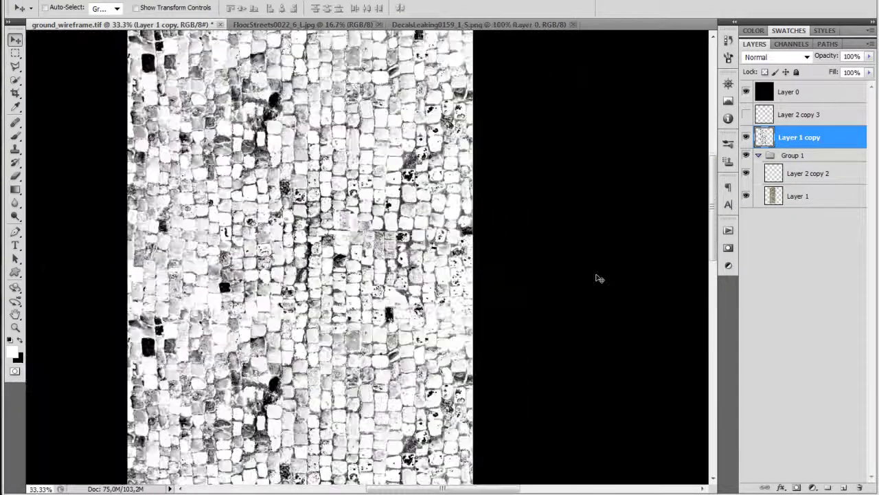
Step: Deepen the dark joints of Layer 1 copy with a raised shadow input in Levels, and compare the image with the layer hidden and shown
key(ctrl+l)
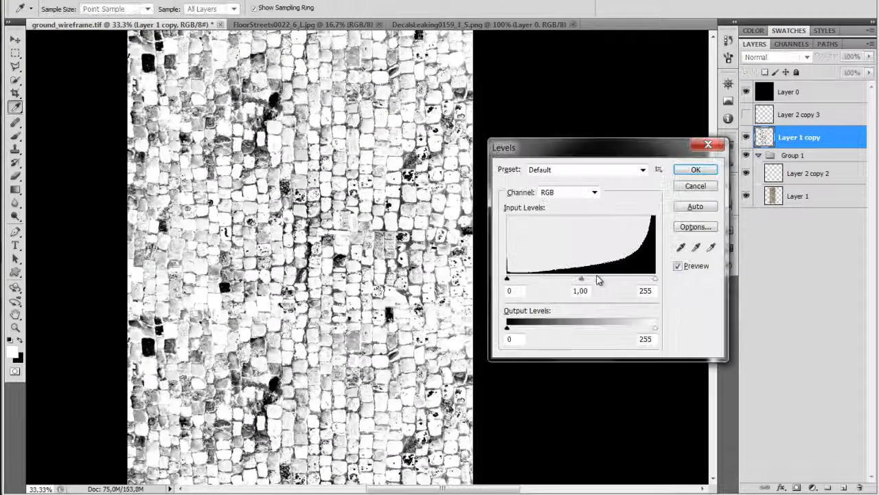
mouse_move(656, 281)
mouse_down()
mouse_move(639, 282)
mouse_move(655, 281)
mouse_up()
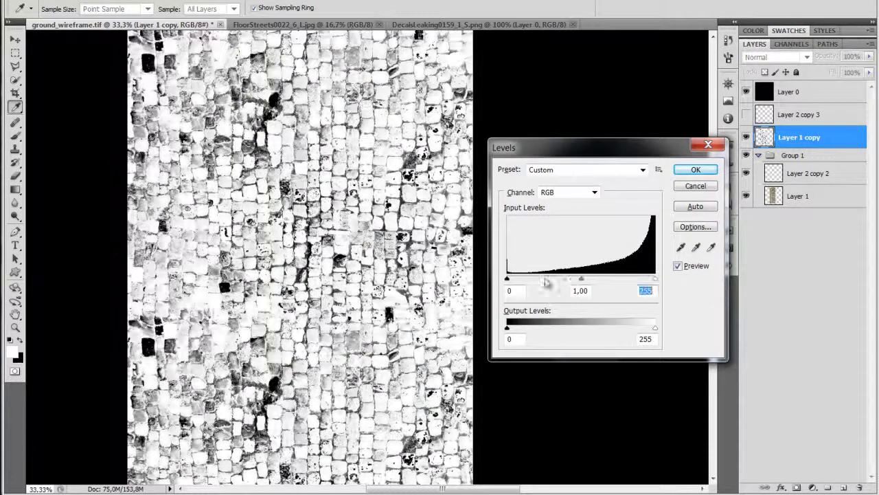
drag(509, 282, 596, 291)
click(589, 290)
key(Return)
key(v)
key(ctrl+z)
key(ctrl+z)
click(747, 138)
click(746, 138)
click(746, 138)
click(747, 138)
drag(301, 76, 309, 138)
alt+scroll(349, 105, up, 4)
alt+scroll(347, 114, up, 2)
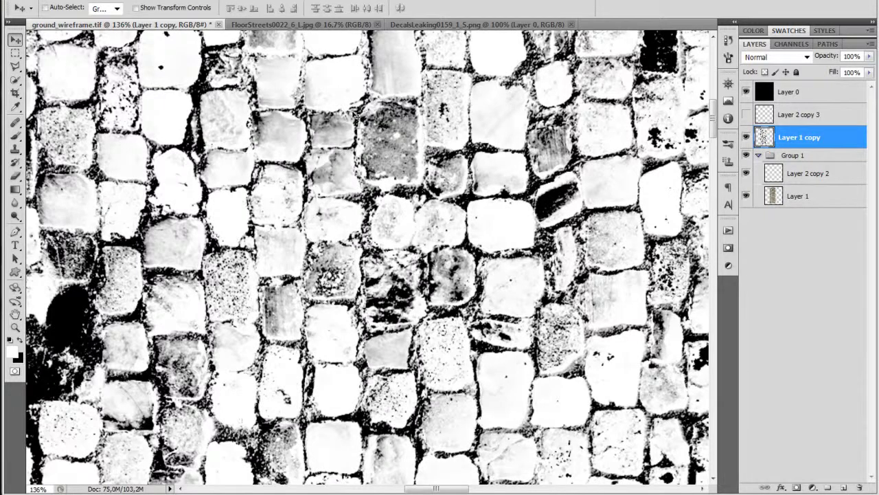
key(ctrl+l)
mouse_move(655, 279)
mouse_down()
mouse_move(622, 279)
mouse_move(656, 279)
mouse_up()
drag(582, 279, 612, 279)
drag(504, 279, 540, 284)
click(539, 282)
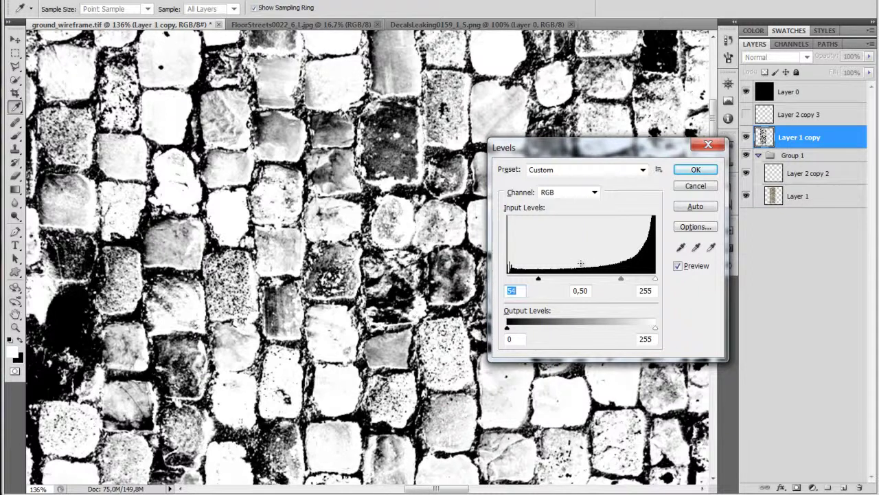
click(692, 267)
click(692, 266)
click(693, 268)
click(694, 269)
click(693, 269)
click(694, 269)
key(Escape)
key(v)
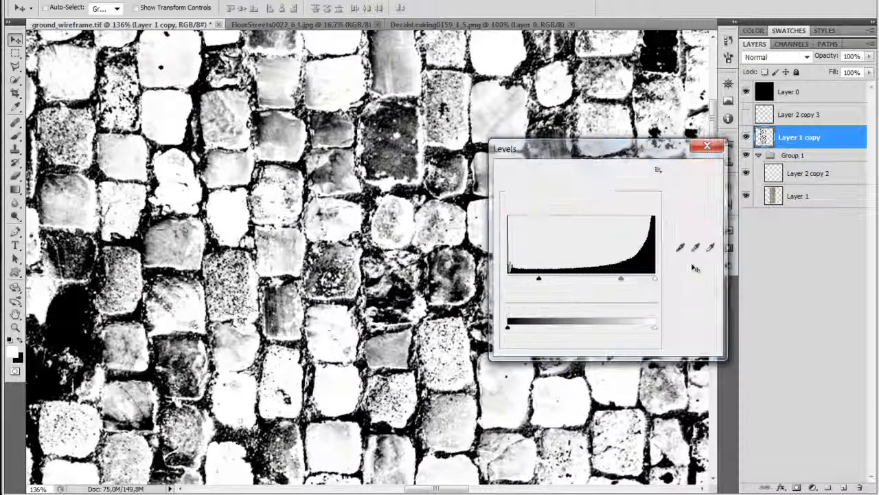
Step: Check the black-and-white cobblestones with and without the dirt layer, Layer 2 copy 3, along the edge of the strip
key(ctrl+0)
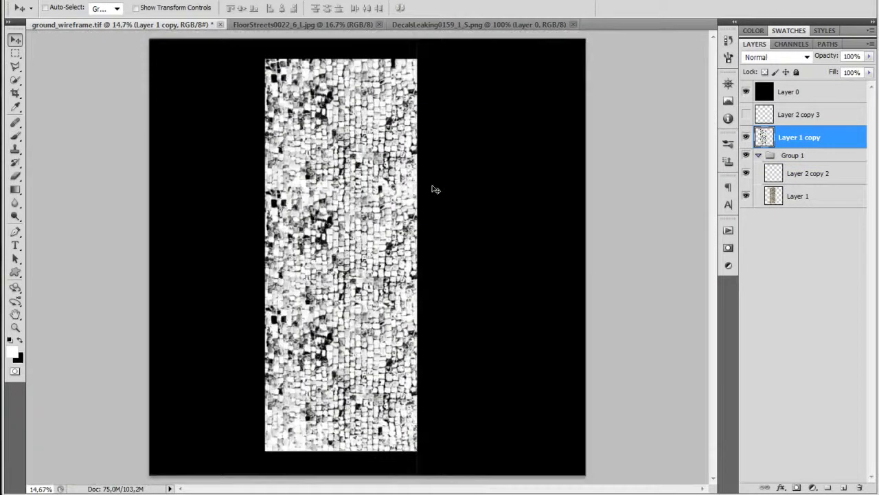
click(746, 114)
alt+scroll(416, 93, up, 1)
alt+scroll(415, 93, up, 4)
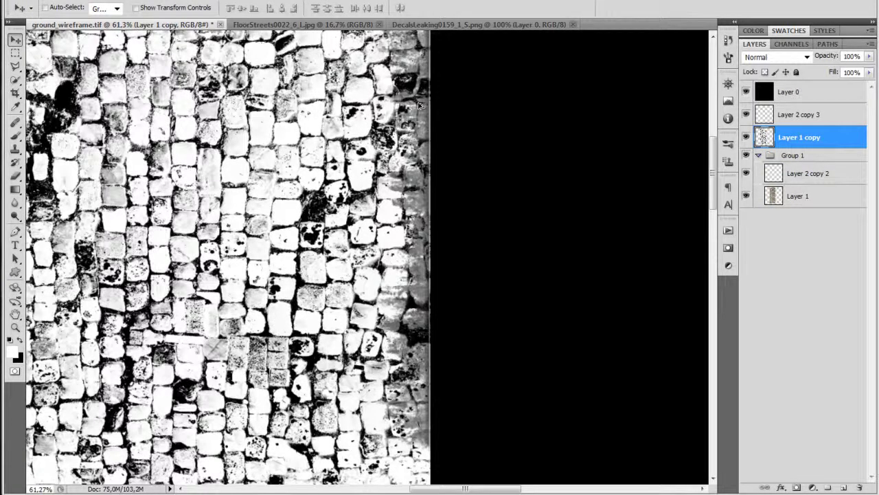
click(742, 117)
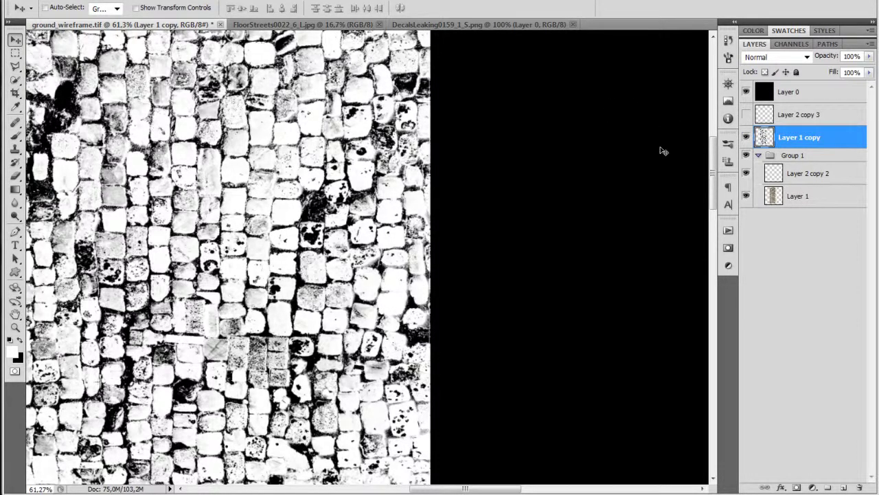
Step: Try selecting the dark areas of Layer 1 copy with Color Range at a fuzziness of 127
click(140, 2)
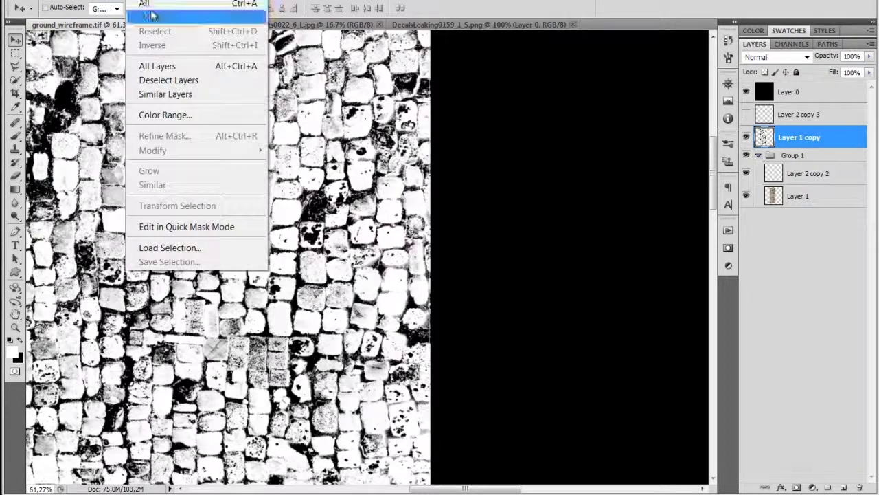
click(165, 115)
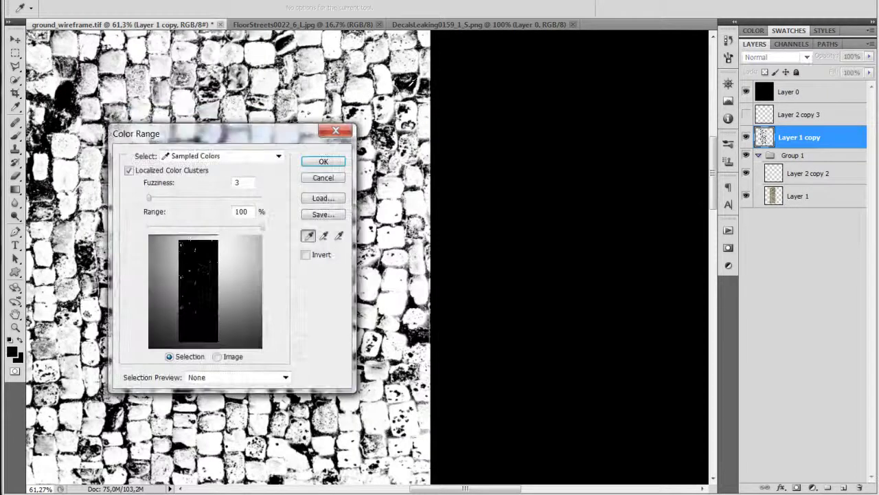
drag(149, 198, 226, 201)
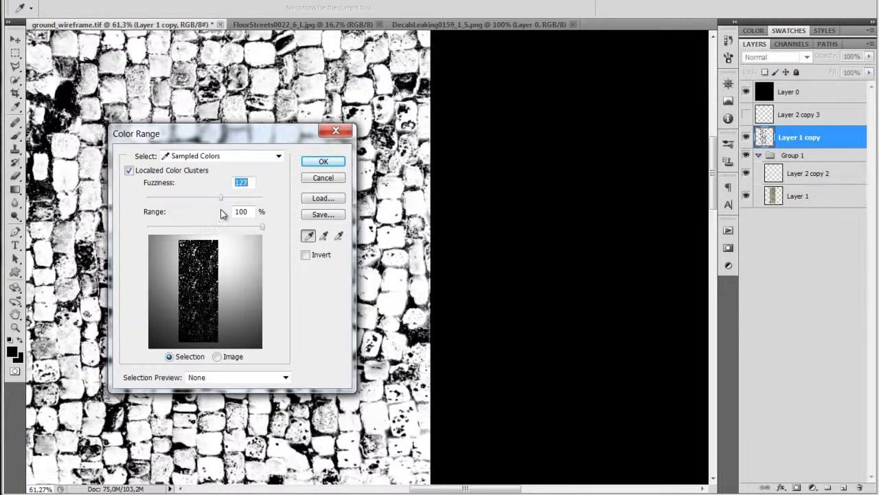
key(Return)
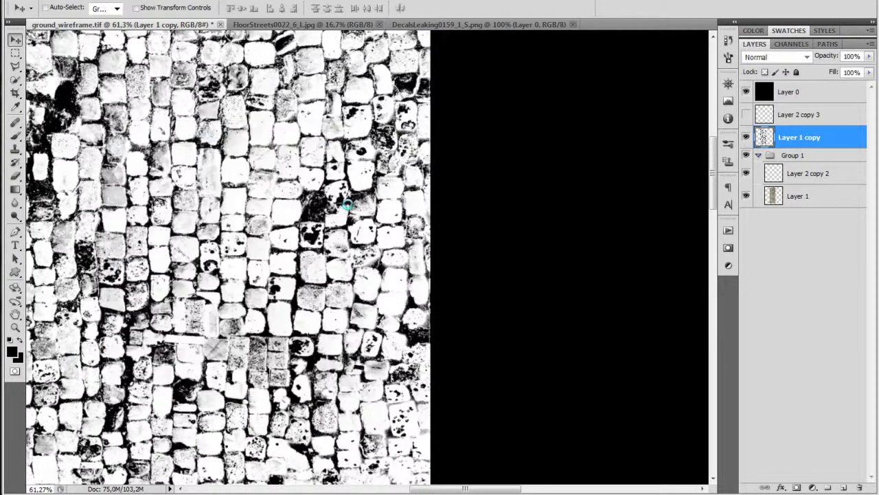
Step: Clear the selection and show the dirt layer, Layer 2 copy 3, at 53% opacity
click(746, 114)
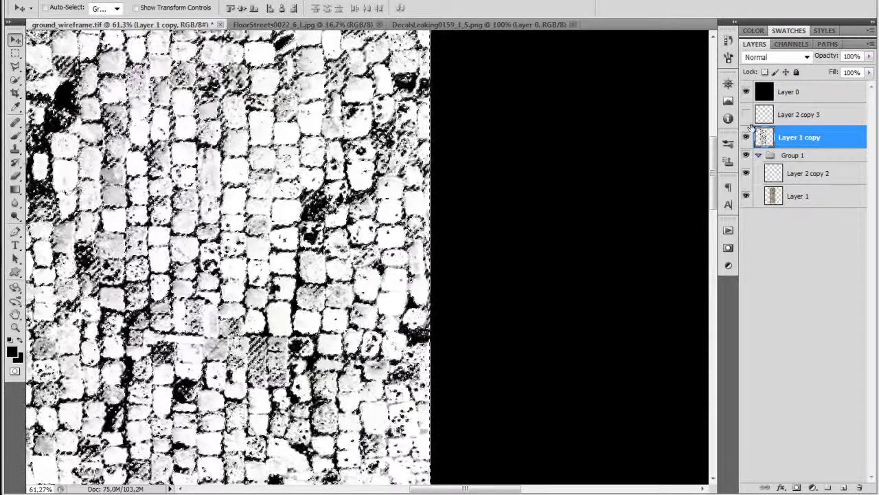
click(782, 115)
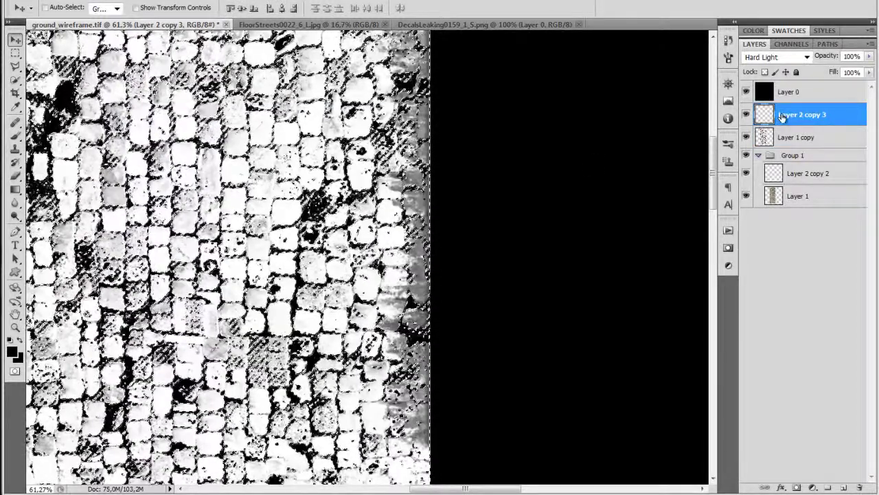
key(ctrl+d)
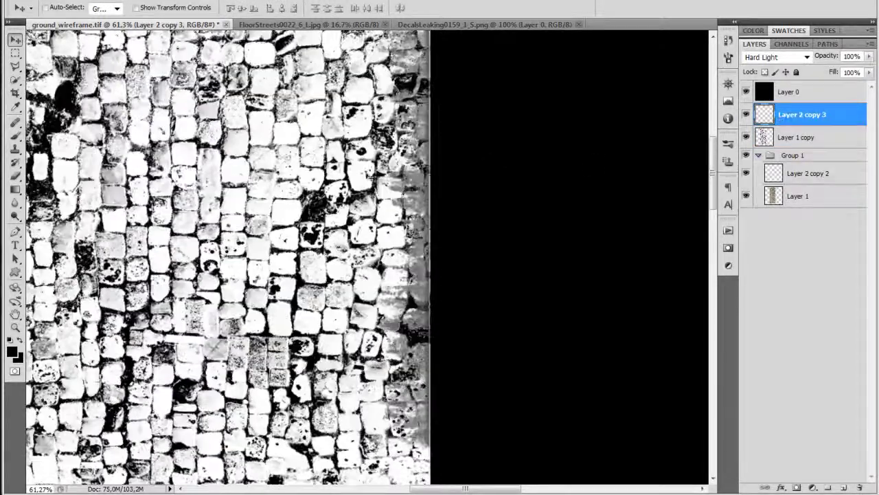
key(ctrl+m)
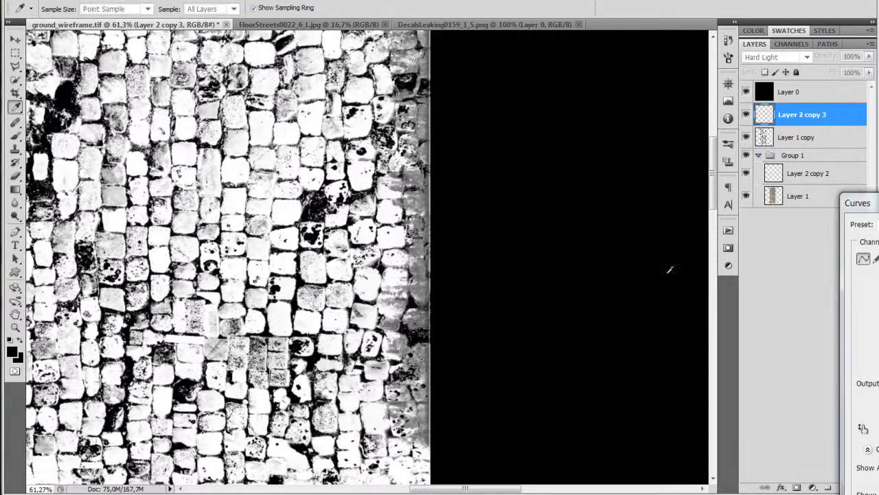
key(Escape)
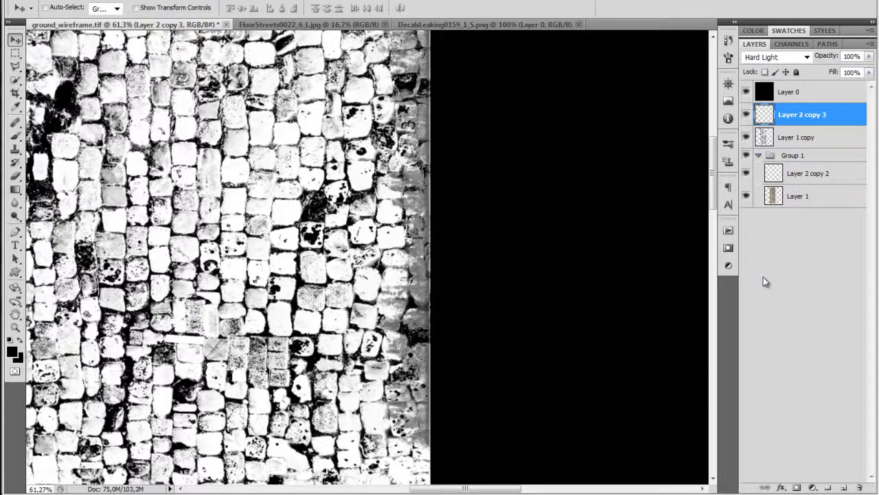
drag(839, 64, 862, 75)
Step: Save a 32 bits/pixel Targa copy without alpha channels as ground_bump in the textures folder
key(ctrl+shift+s)
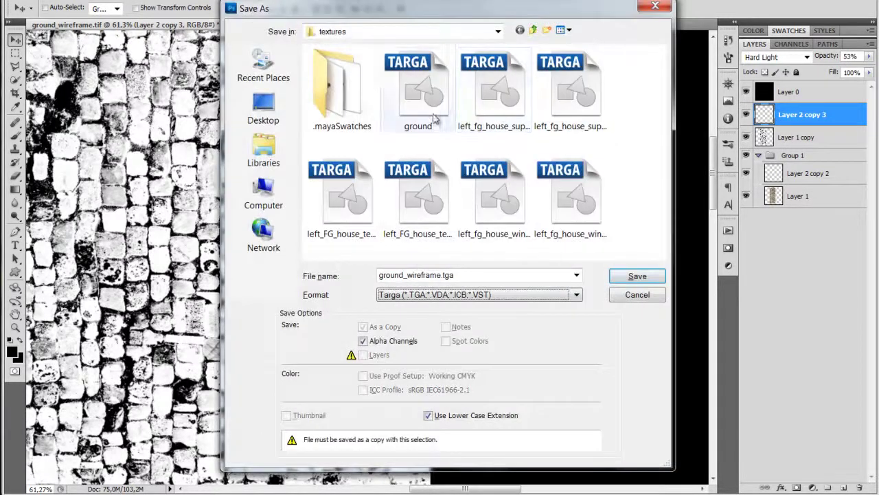
click(434, 118)
click(433, 278)
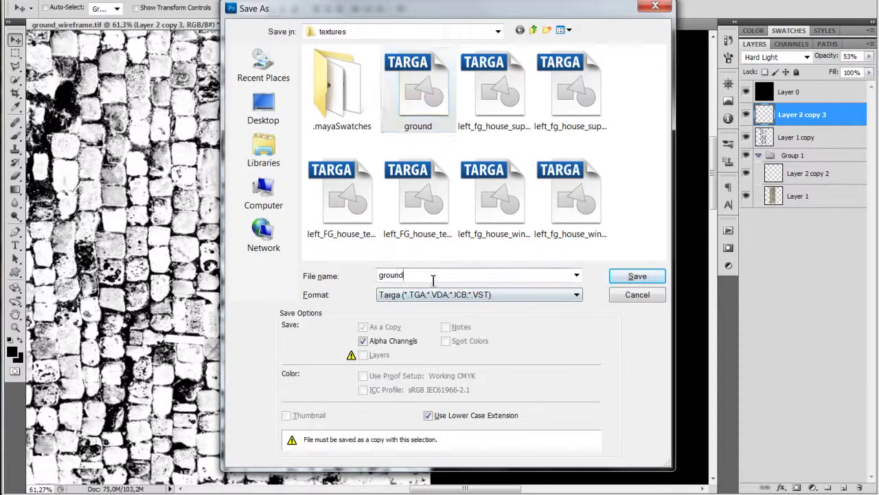
text(_bump)
click(362, 340)
click(638, 277)
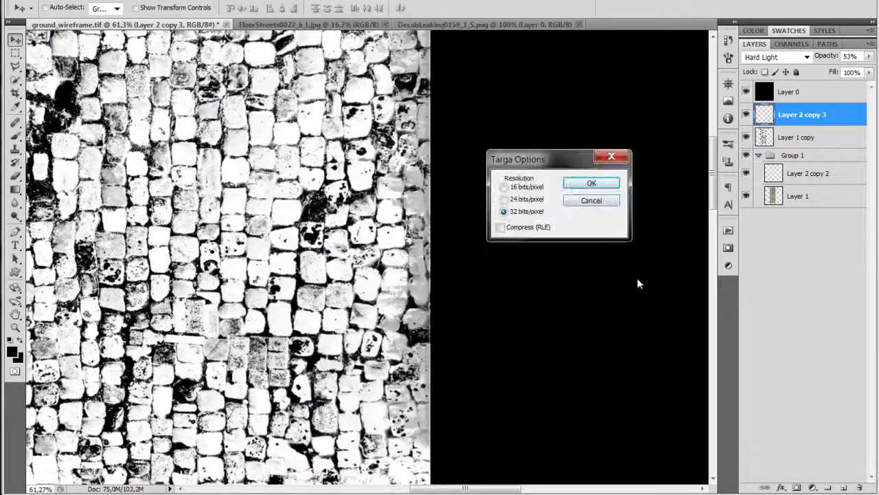
click(591, 183)
Step: Rename the saved ground_bump Targa file in the textures folder as ground_displacement, without saving another copy
click(343, 474)
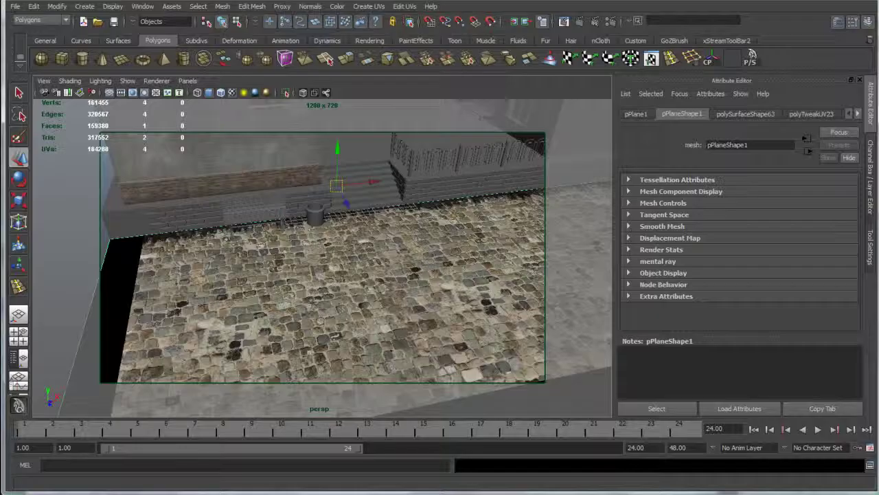
mouse_move(343, 489)
key(alt+Tab)
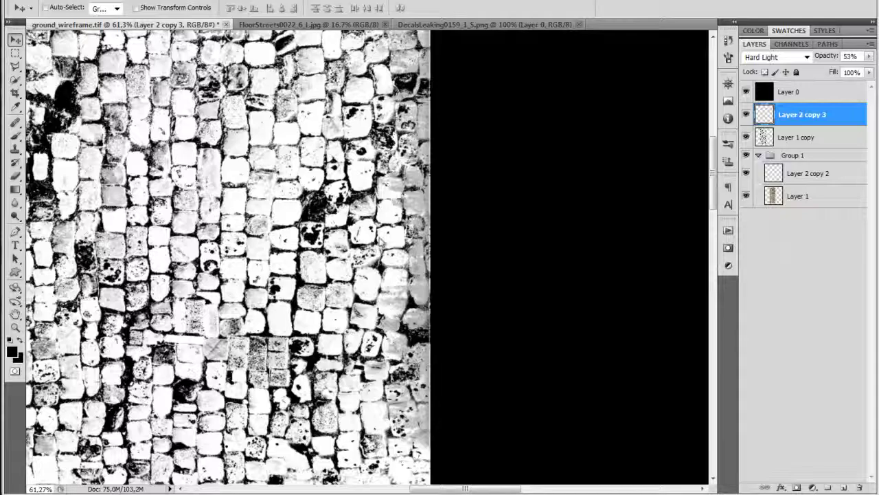
key(ctrl+shift+s)
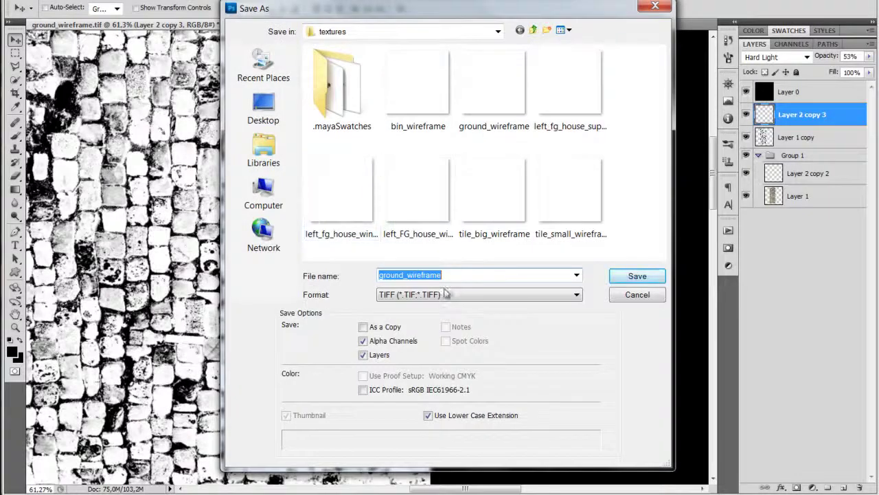
click(478, 294)
click(412, 466)
click(495, 89)
click(494, 126)
drag(497, 126, 555, 127)
text(displacement)
key(Return)
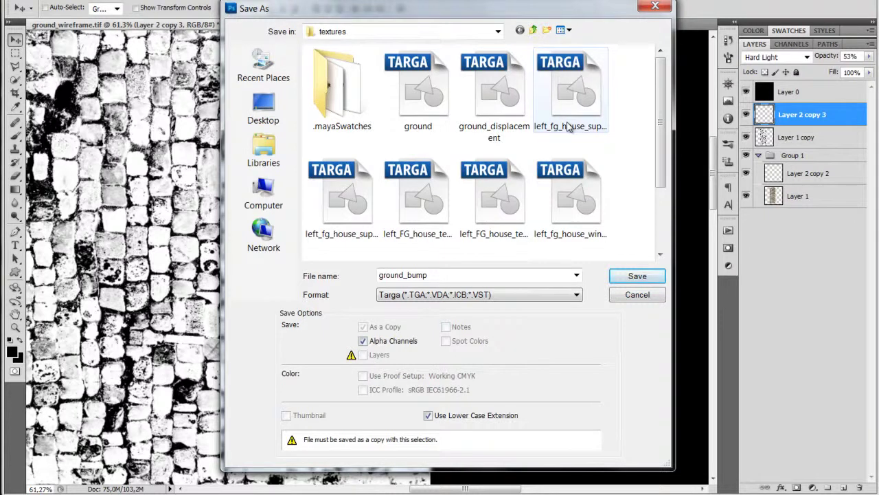
key(Escape)
Step: Switch to Maya and open the attributes of the ground plane's material and its shading group, mia_material_x4SG
mouse_move(265, 493)
click(354, 485)
alt+drag(371, 273, 365, 269)
right_drag(365, 270, 363, 482)
scroll(816, 282, down, 5)
scroll(814, 282, down, 1)
scroll(718, 270, up, 10)
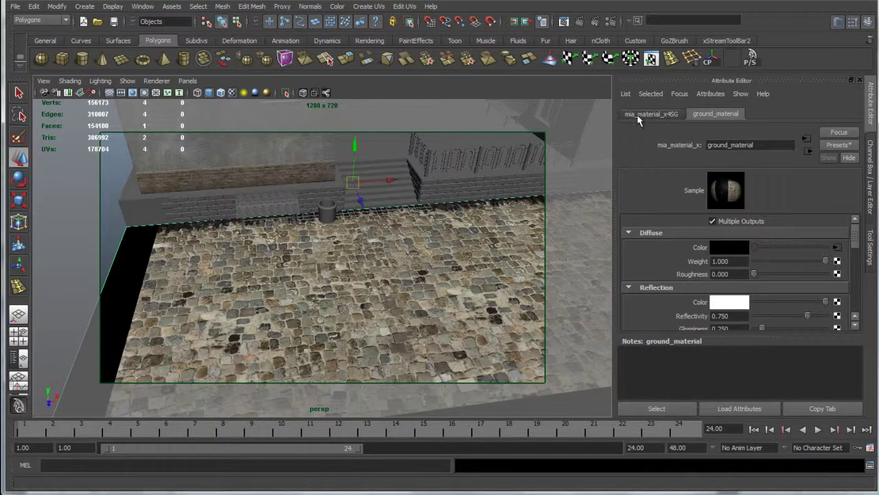
click(676, 117)
click(703, 118)
click(681, 118)
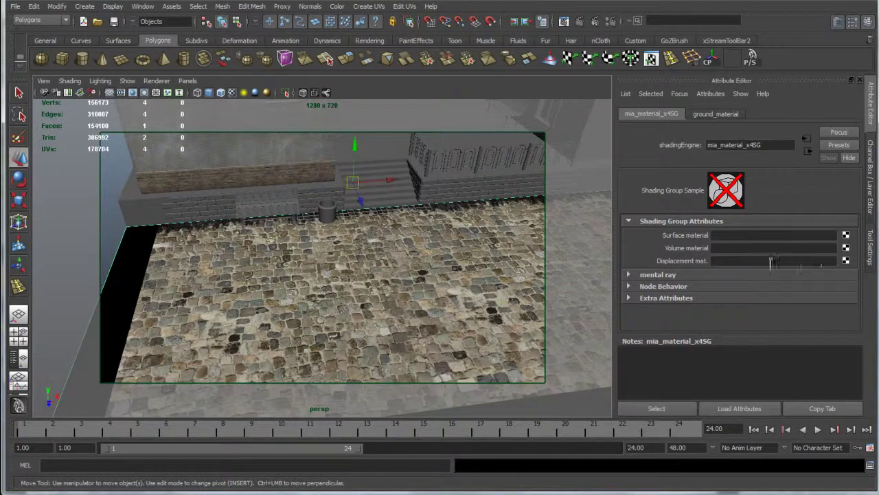
Step: Map a file texture to the displacement material of the ground's shading group and load ground_displacement.tga into it
click(846, 262)
right_click(276, 116)
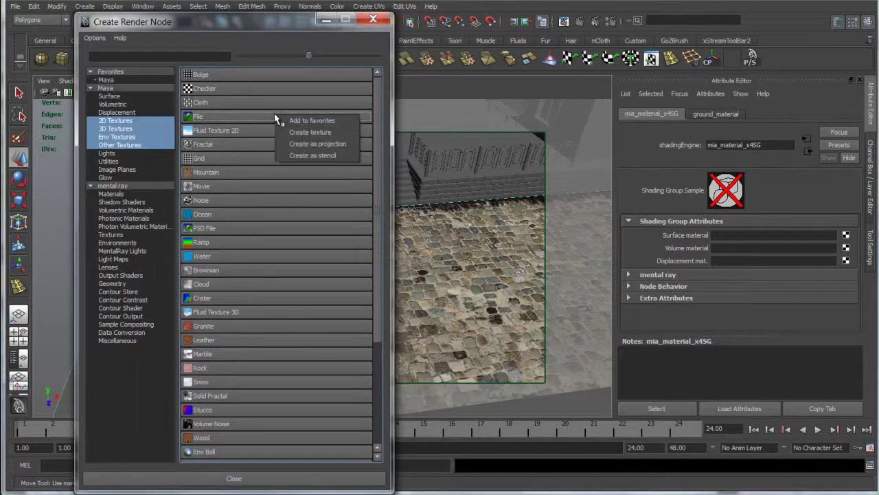
click(296, 128)
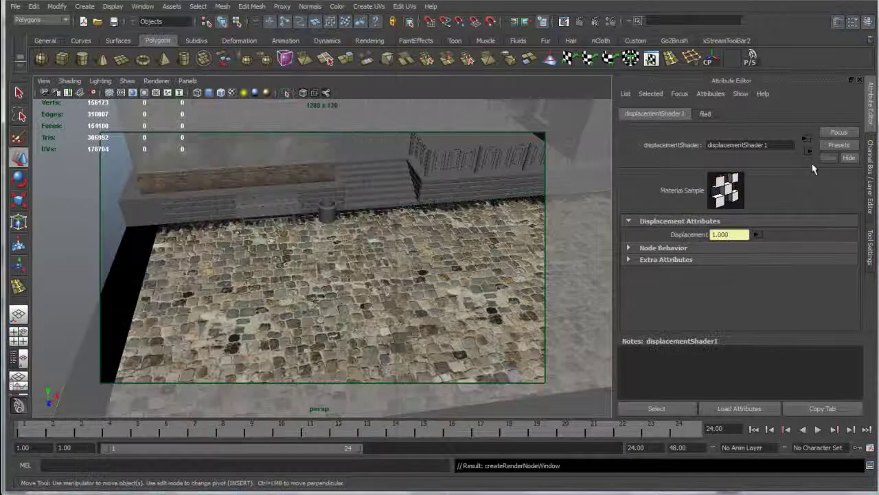
click(758, 234)
click(732, 234)
click(727, 243)
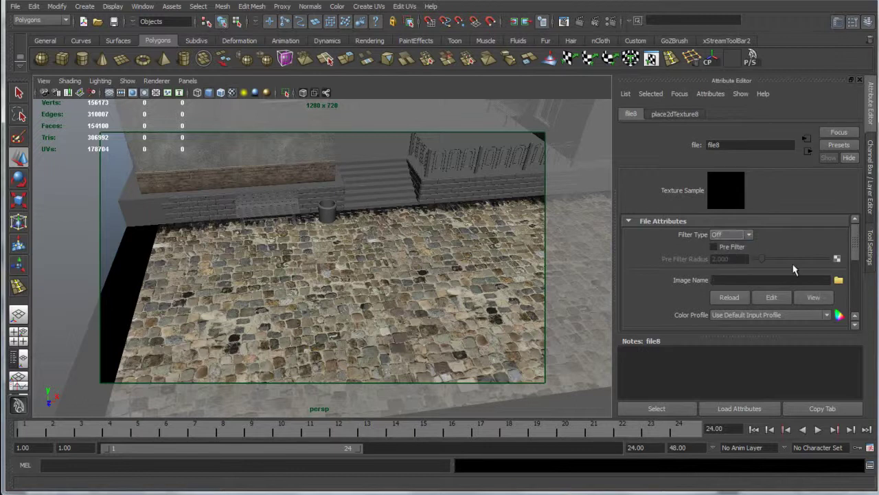
click(838, 281)
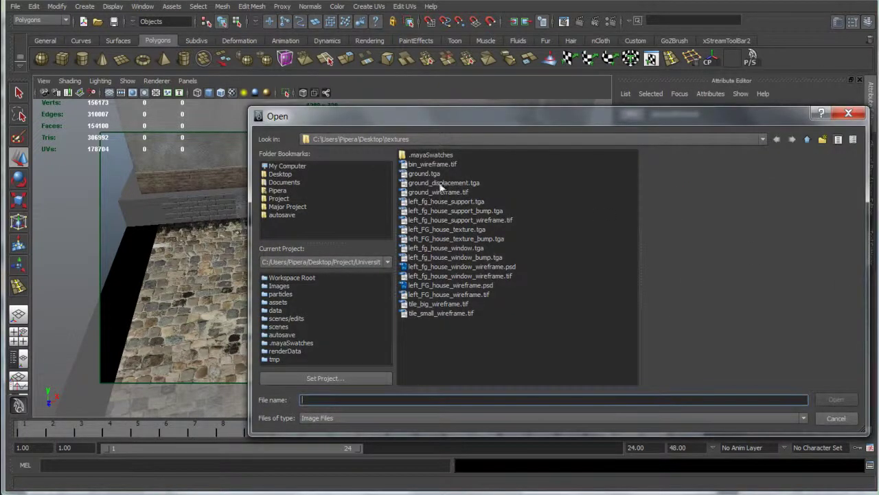
double_click(422, 183)
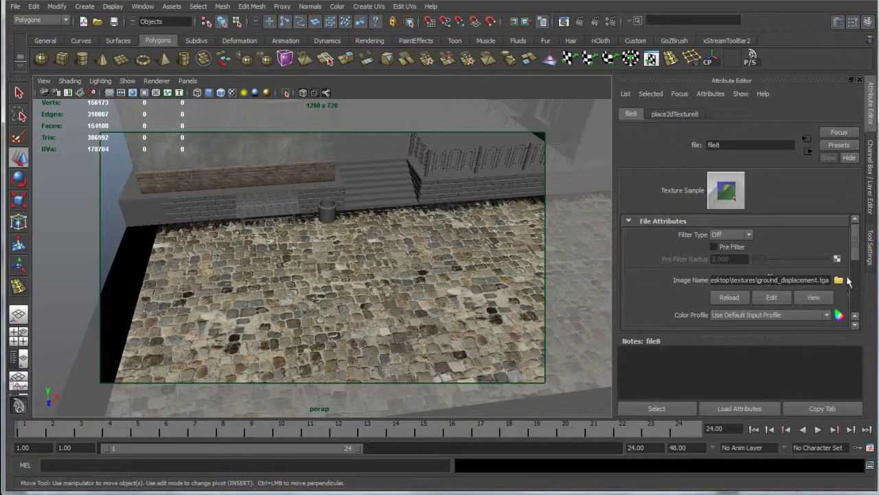
Step: Expand the Color Balance settings of the displacement file texture and open its Alpha Gain for editing
drag(857, 256, 853, 308)
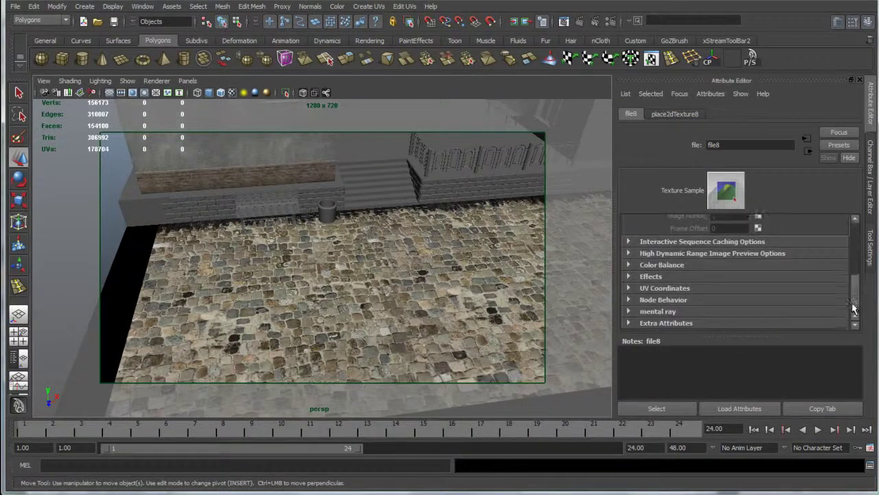
click(661, 265)
drag(714, 323, 758, 327)
click(732, 324)
Step: Keep the existing render and render a region across the lower part of the frame covering the cobblestone ground
click(564, 22)
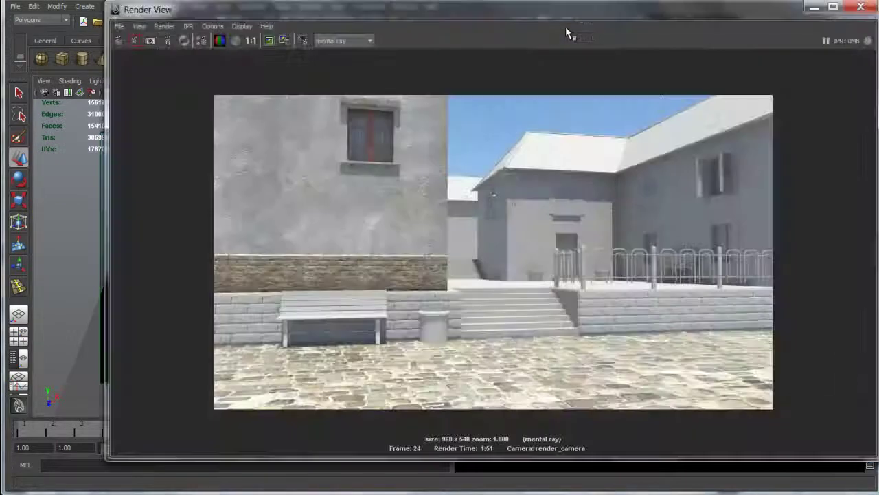
click(269, 41)
drag(214, 300, 824, 437)
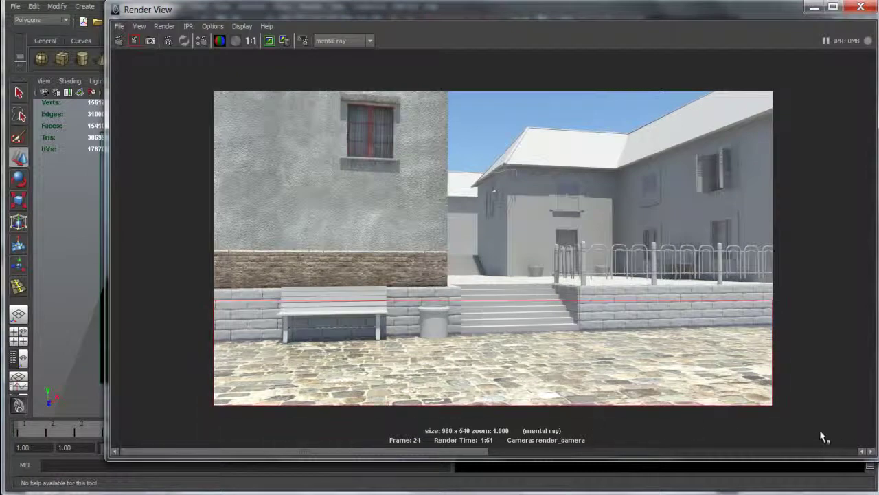
click(134, 41)
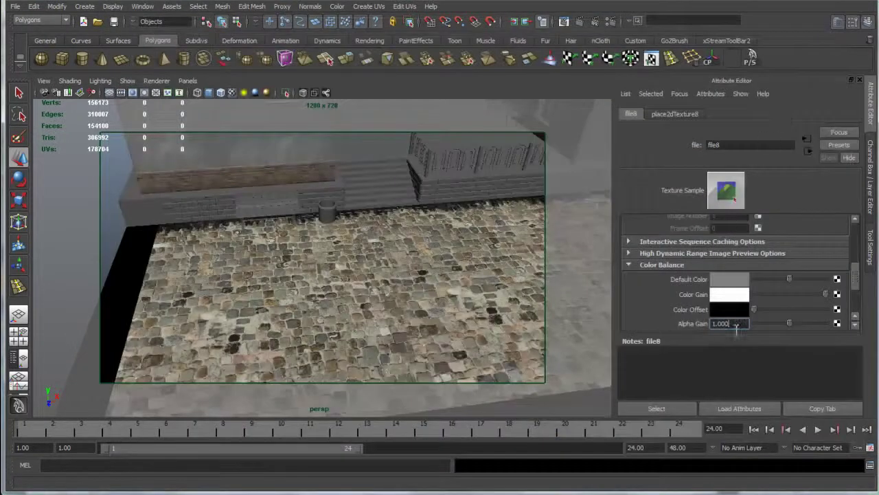
Step: Set the displacement texture's Alpha Gain to 0.1 and render the ground region again
drag(735, 328, 673, 327)
text(0.1)
key(Return)
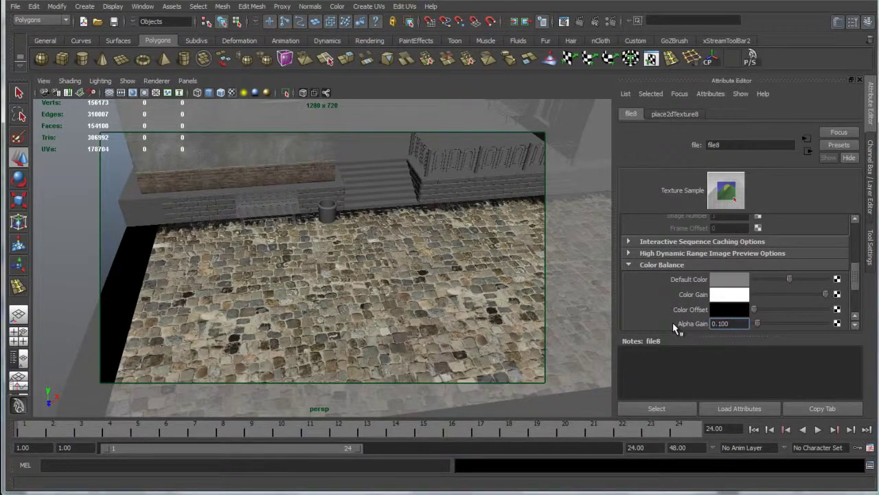
click(451, 63)
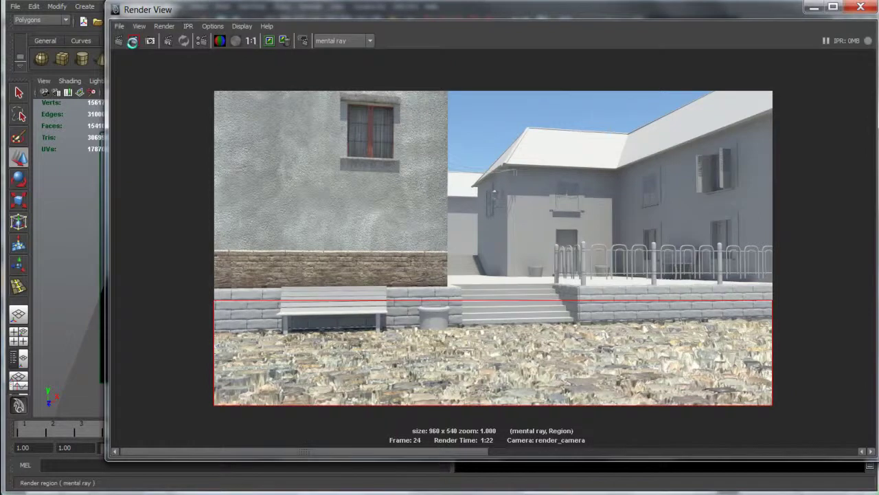
click(132, 41)
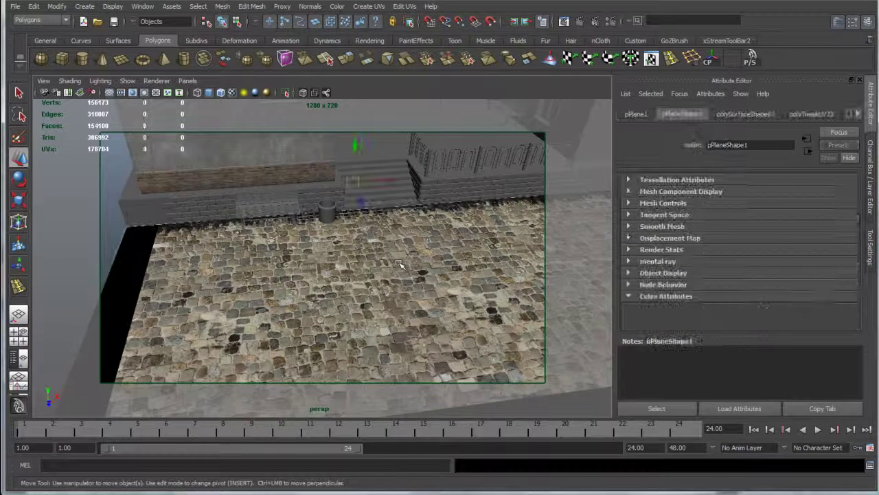
Step: Open the file texture on ground_material's diffuse color and reload its ground.tga image
right_drag(399, 264, 395, 430)
click(718, 114)
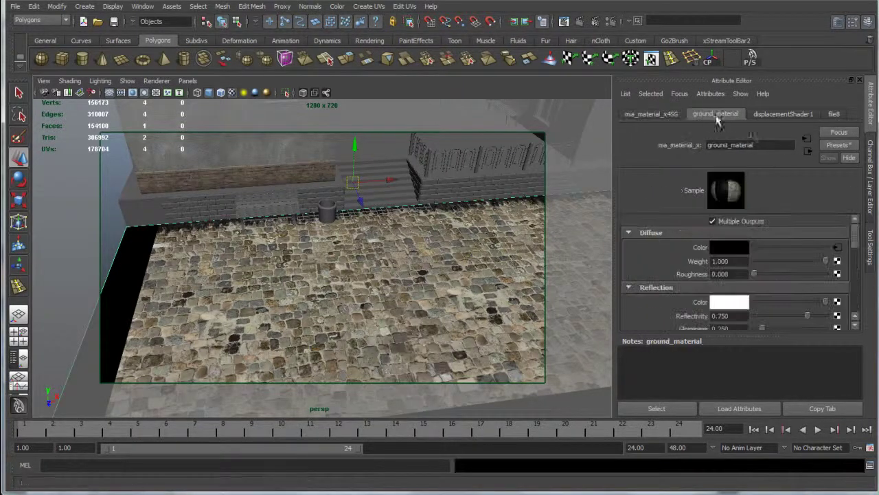
click(841, 252)
scroll(783, 258, up, 5)
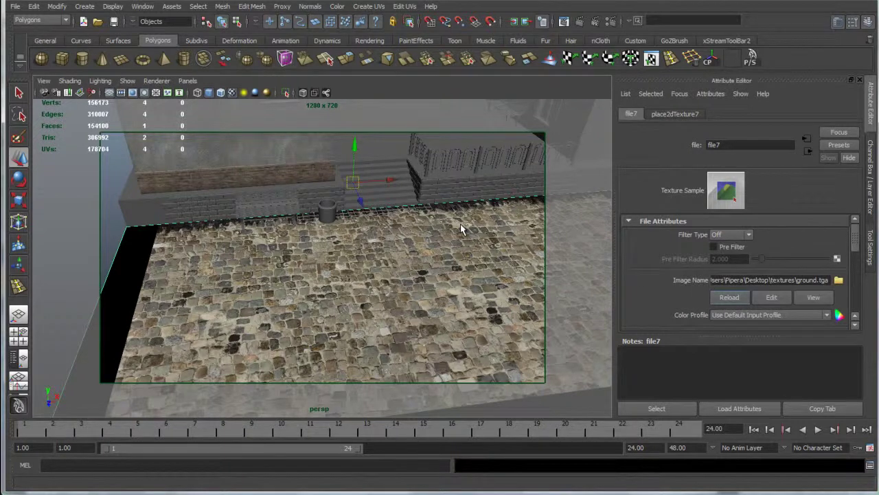
click(742, 299)
click(739, 298)
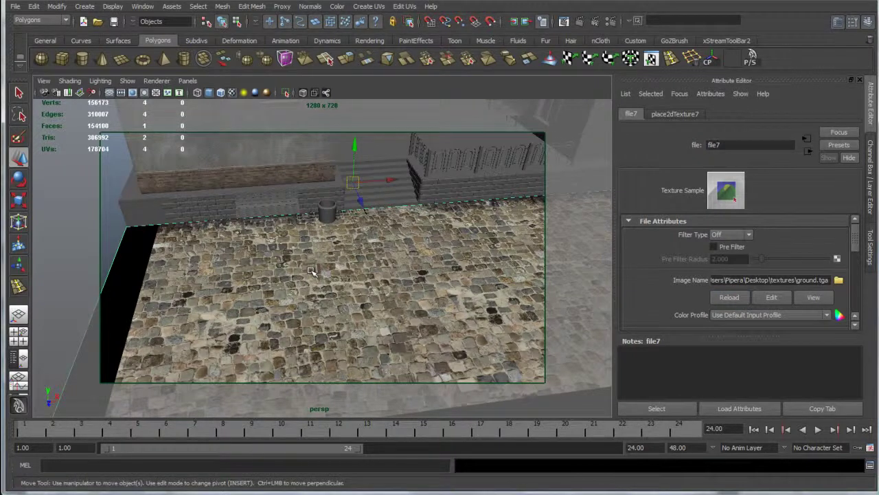
Step: Open the displacement file texture of the ground's shading group and set its Alpha Gain to 0.2
right_click(434, 263)
right_click(474, 367)
right_drag(474, 368, 474, 494)
click(638, 117)
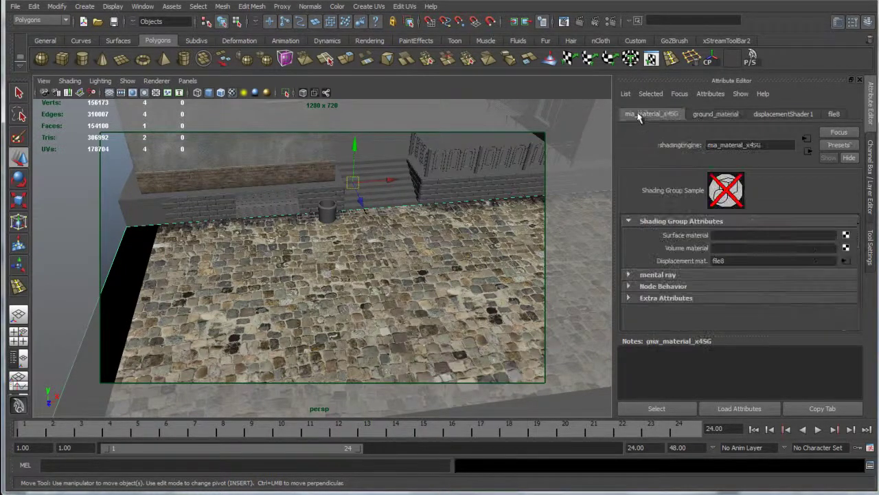
click(845, 261)
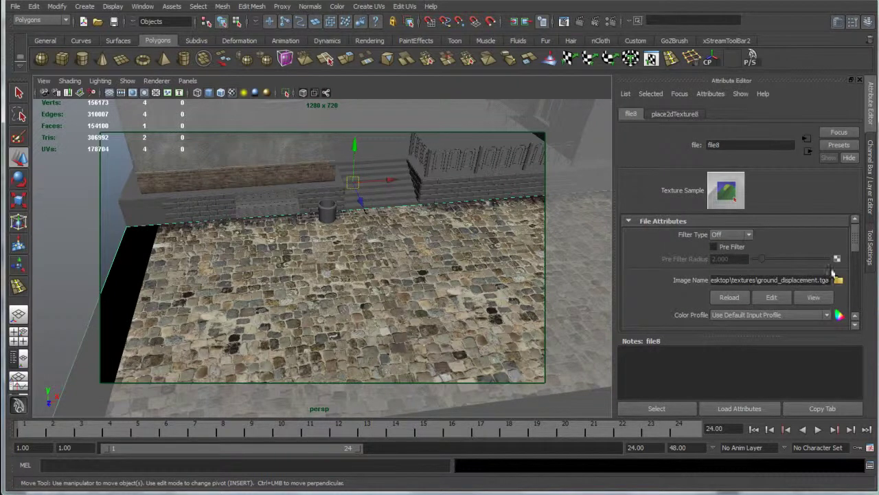
scroll(825, 281, down, 5)
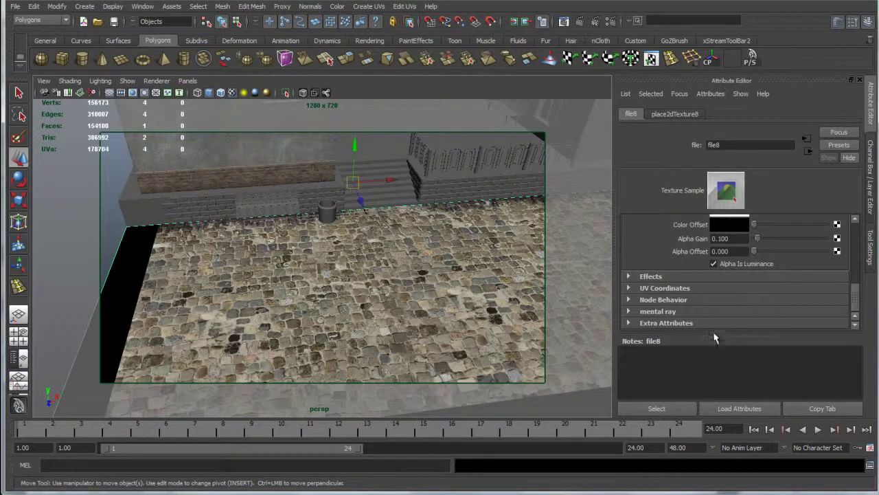
drag(714, 337, 714, 399)
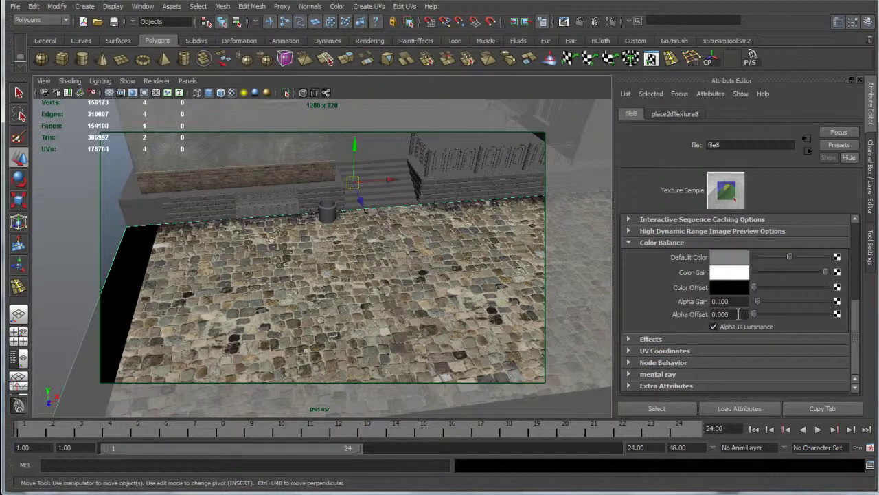
double_click(738, 301)
text(0.2)
key(Tab)
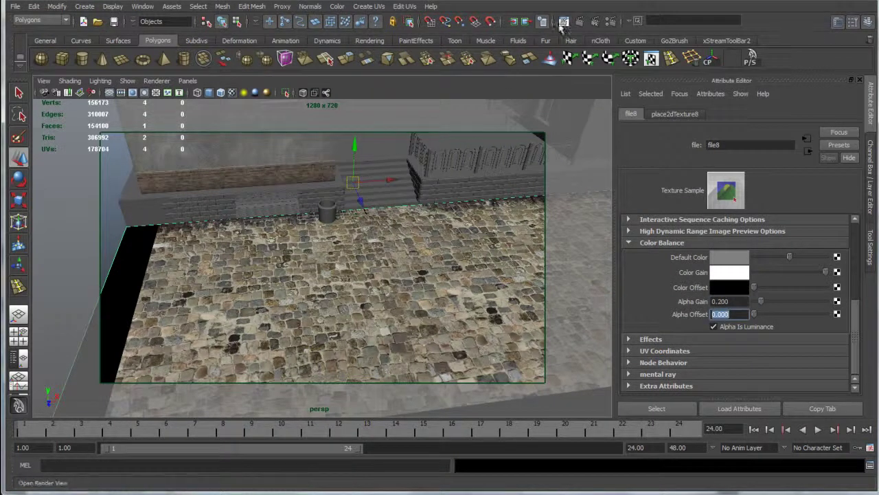
Step: Keep the last render, render the ground region with the new gain and compare it with the kept images
click(566, 22)
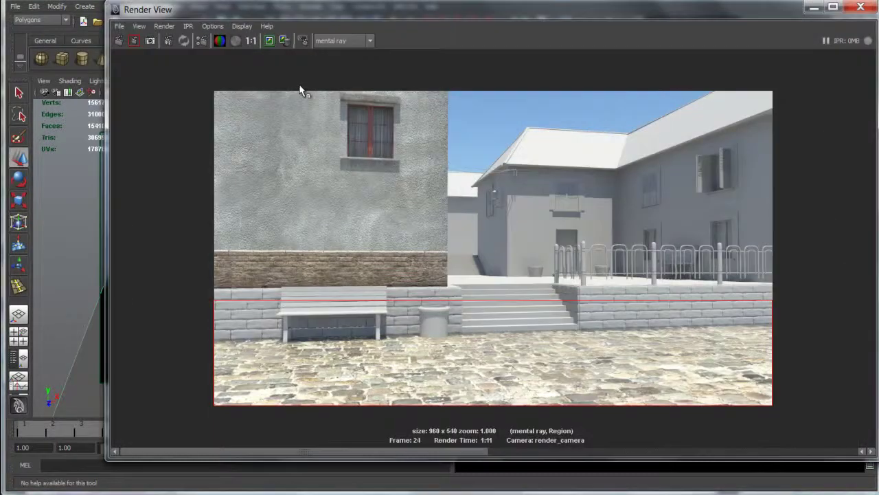
click(270, 40)
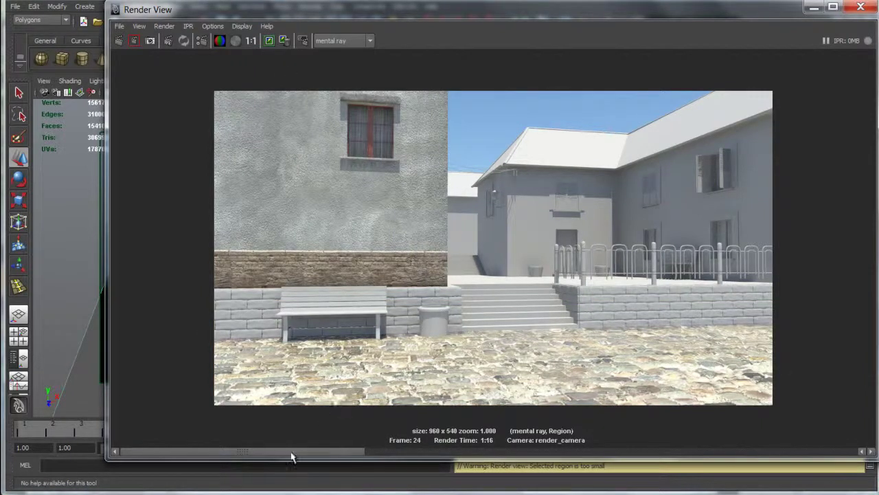
drag(316, 454, 90, 462)
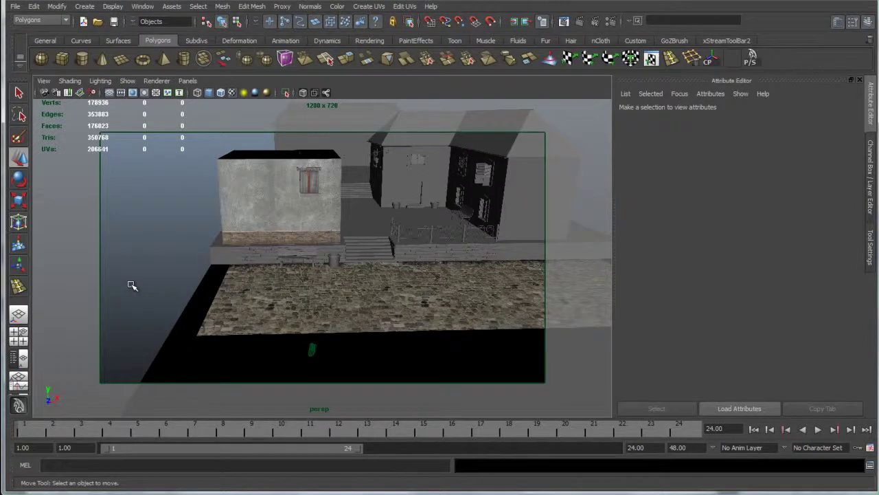
Step: Select the waste bin between the bench and the steps and frame it in the perspective view
key(q)
click(337, 270)
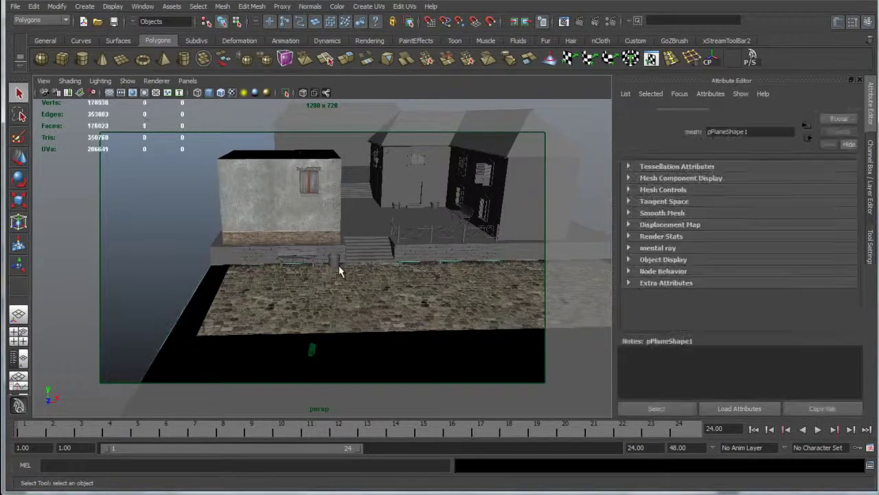
scroll(343, 262, up, 4)
click(353, 257)
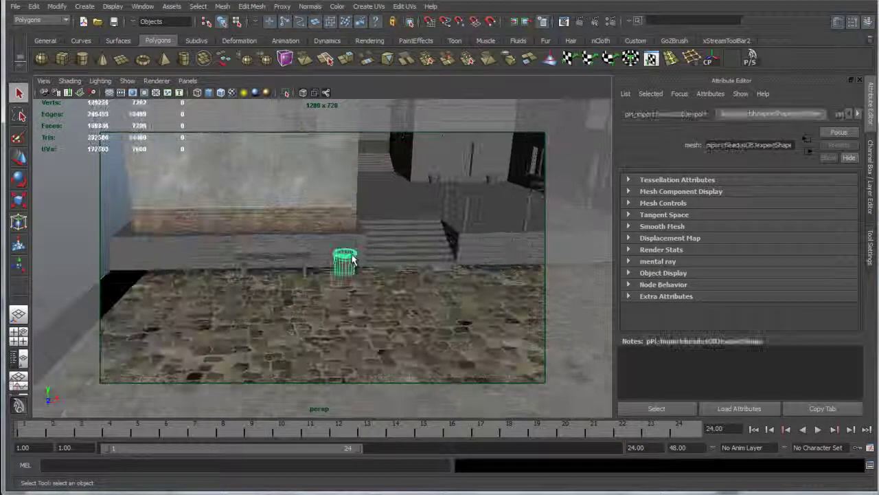
key(f)
scroll(357, 251, down, 8)
scroll(357, 247, up, 8)
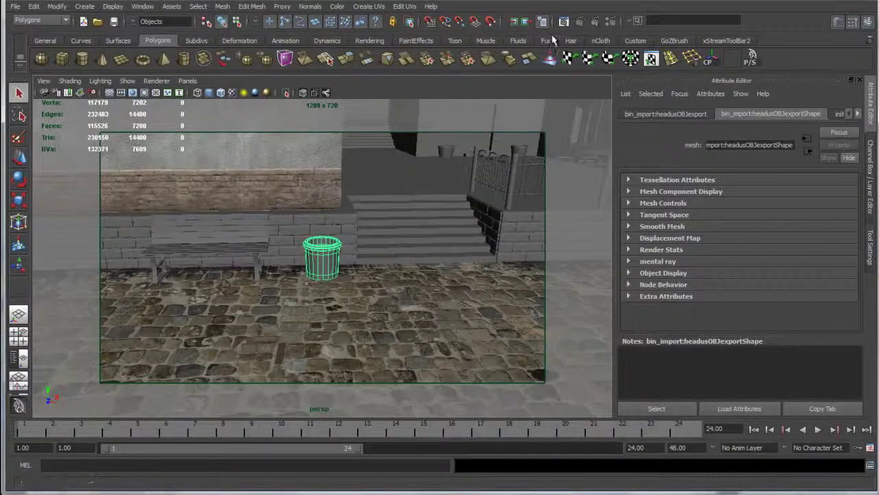
Step: Check the bin's UV layout and switch to bin_wireframe.tif in Photoshop
click(641, 61)
scroll(605, 226, down, 2)
click(818, 63)
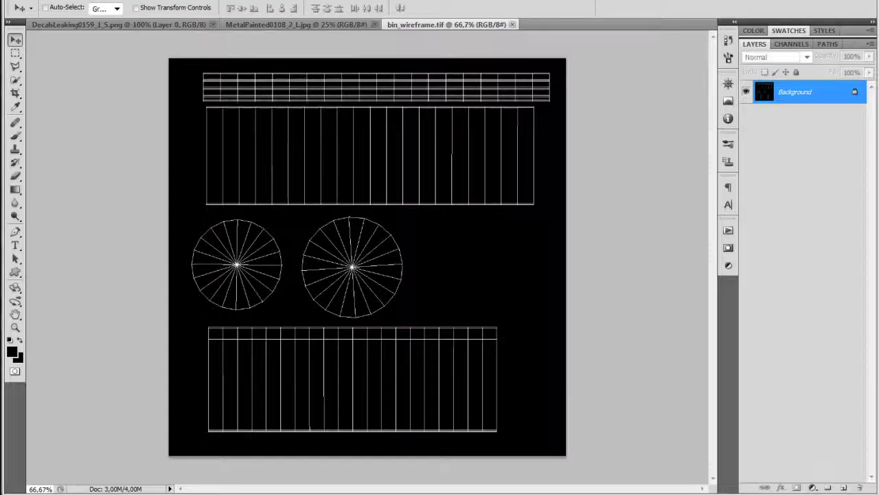